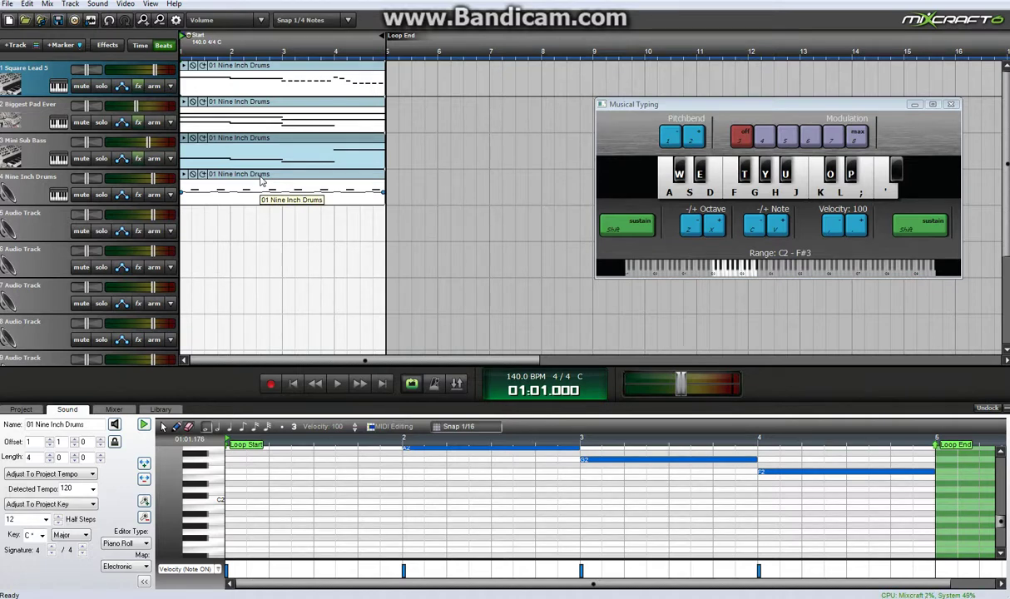
- View the drums, Mini Sub Bass, Biggest Pad Ever and Square Lead 5 clips, ending on the drum pattern
click(261, 180)
click(271, 148)
click(259, 106)
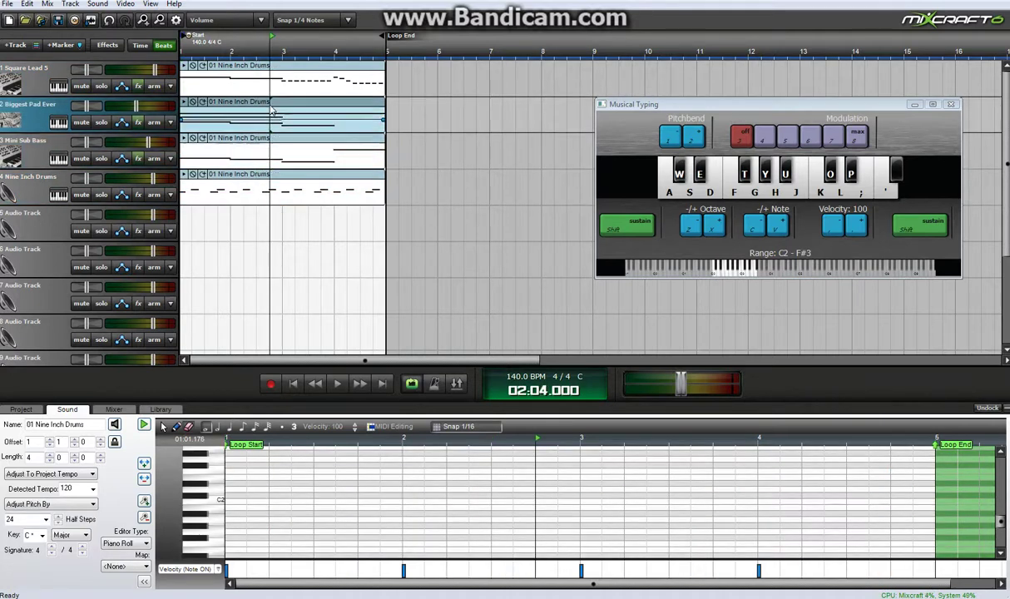
click(270, 73)
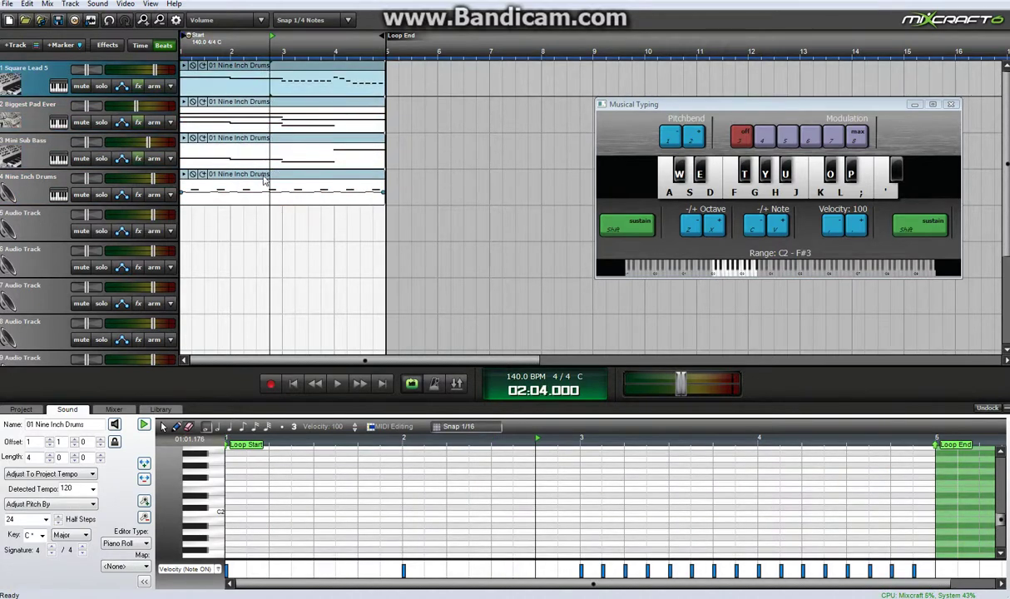
click(225, 185)
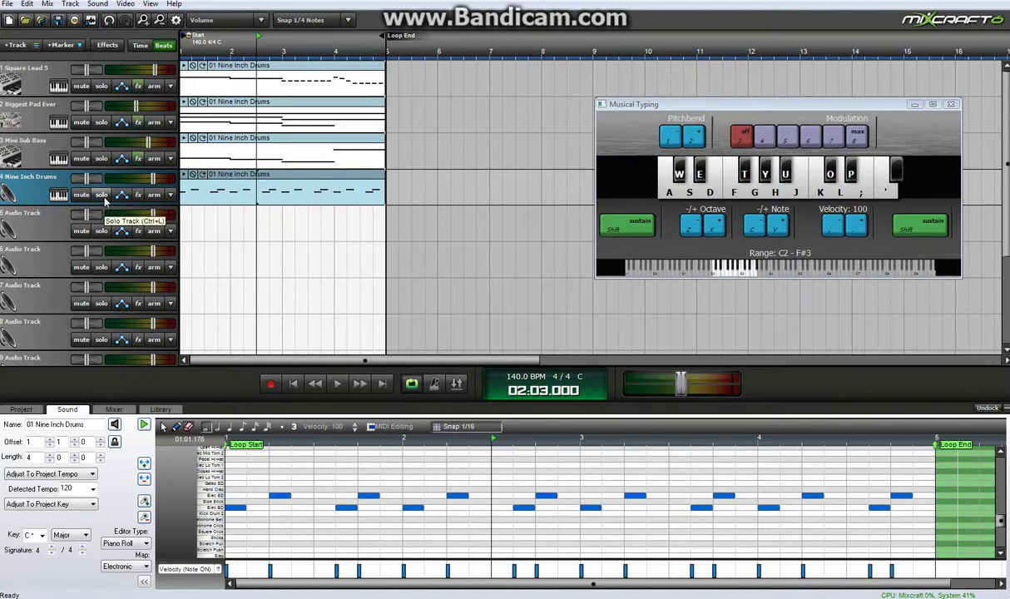
click(231, 146)
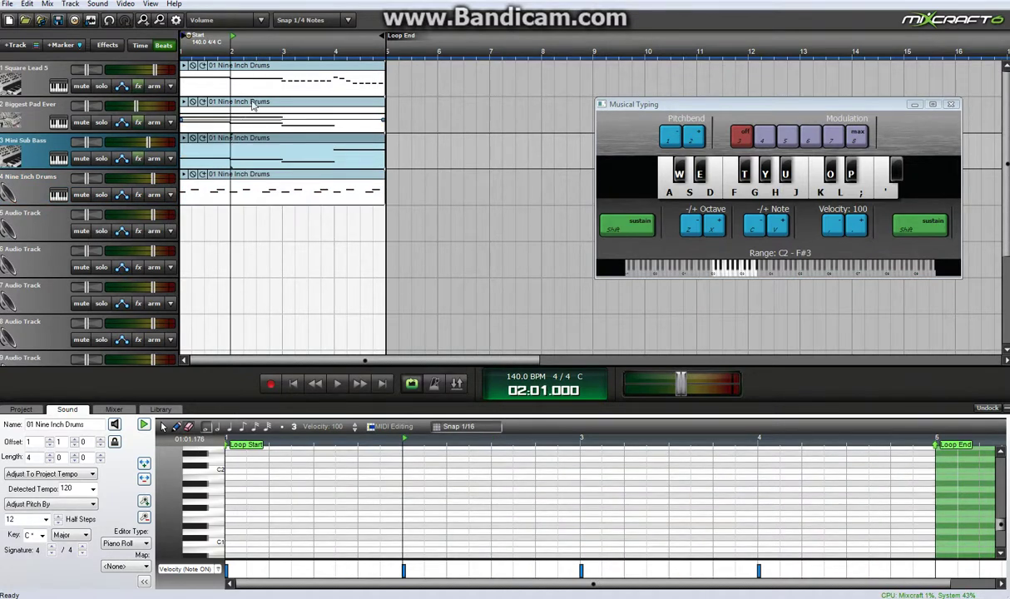
click(253, 105)
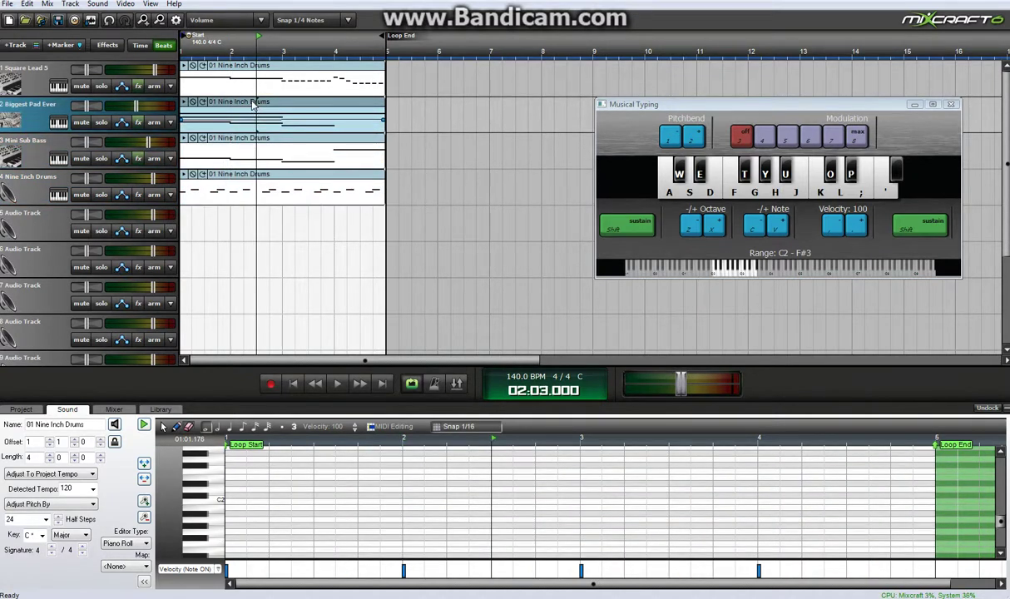
click(264, 66)
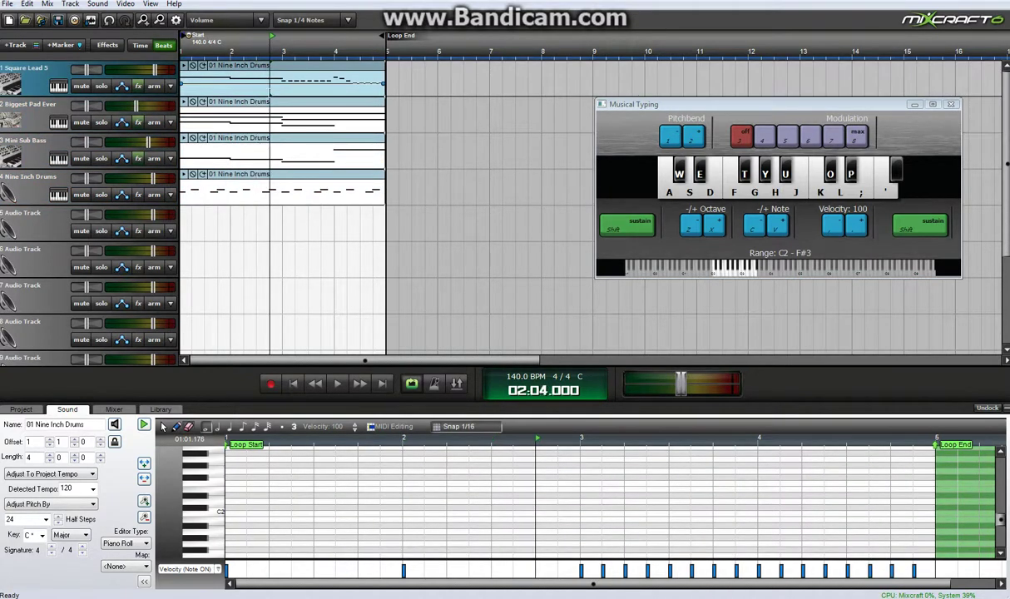
click(280, 179)
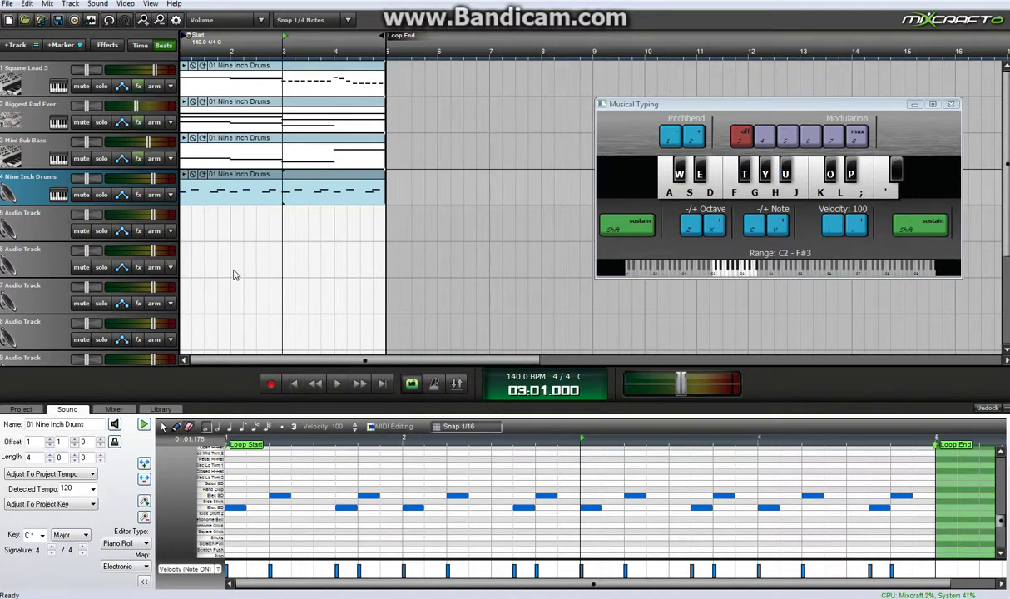
- Solo the Nine Inch Drums track and play it from the start, then unsolo it and select track 5
click(100, 197)
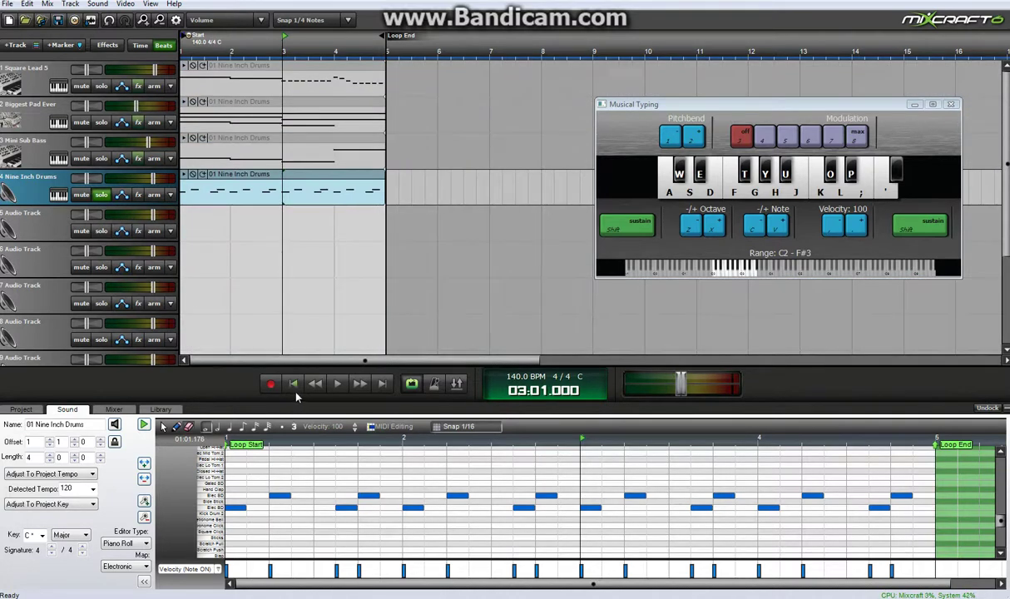
click(293, 384)
click(337, 384)
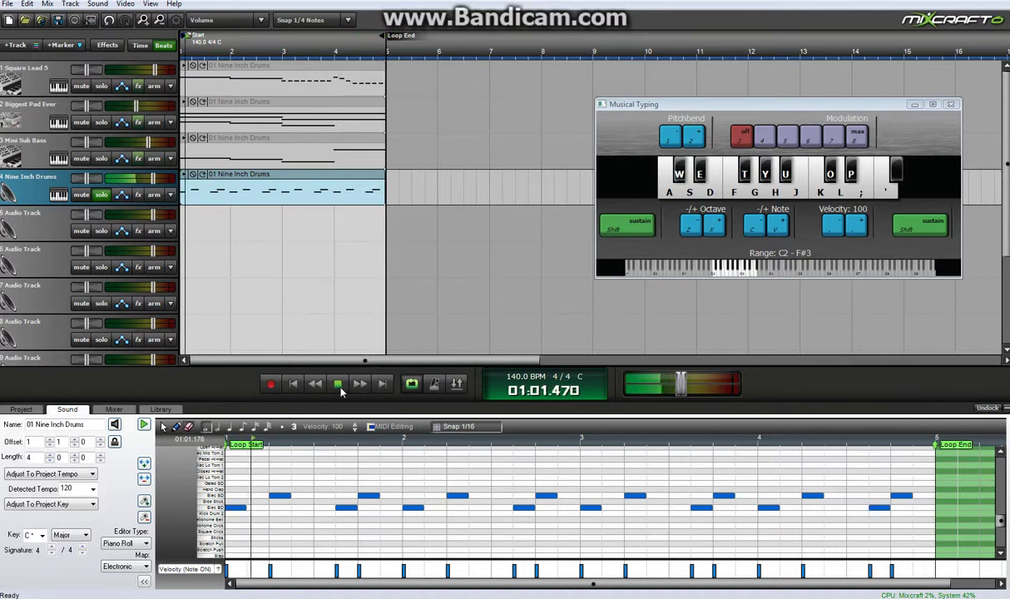
click(339, 386)
click(295, 387)
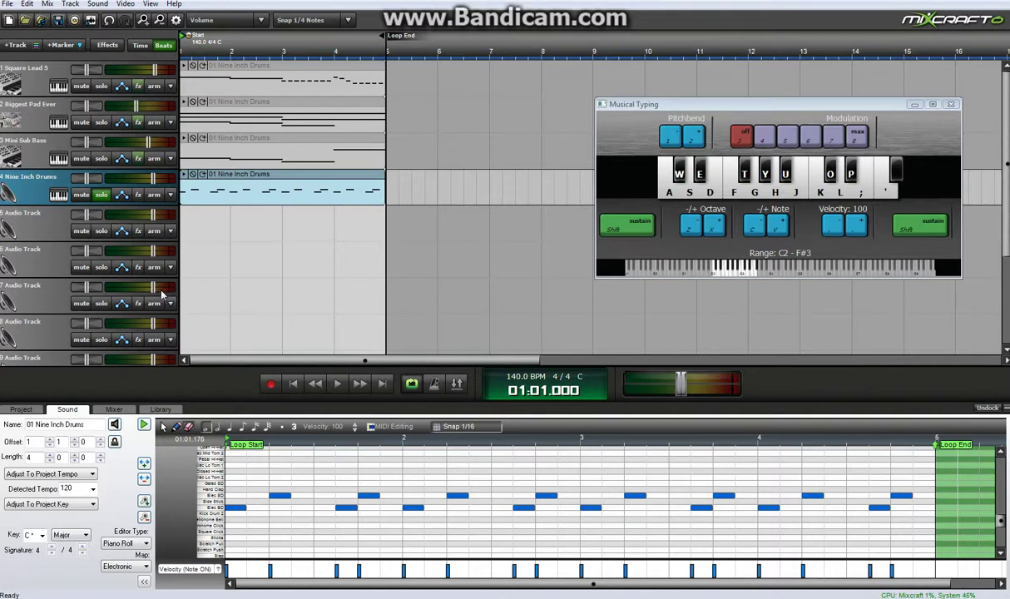
click(103, 197)
click(50, 225)
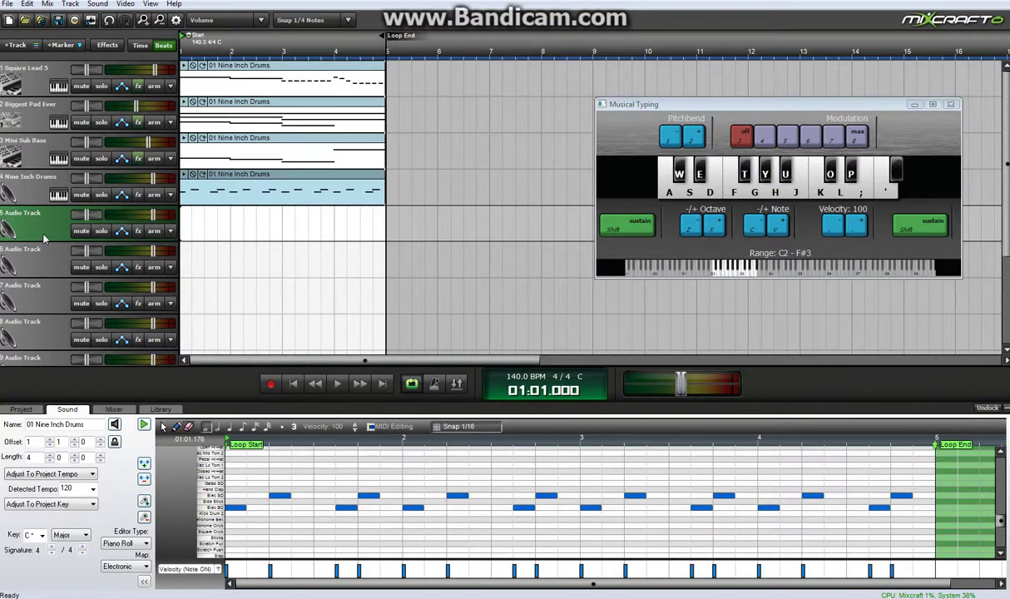
- Insert a Virtual Instrument Track on track 5
scroll(46, 238, down, 5)
scroll(45, 239, up, 5)
right_click(50, 223)
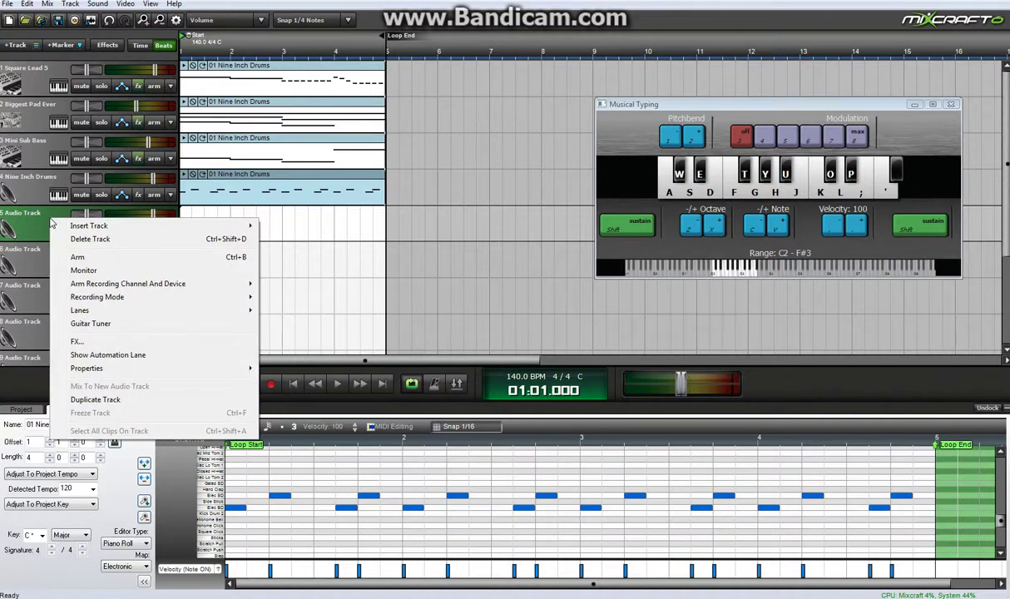
mouse_move(84, 223)
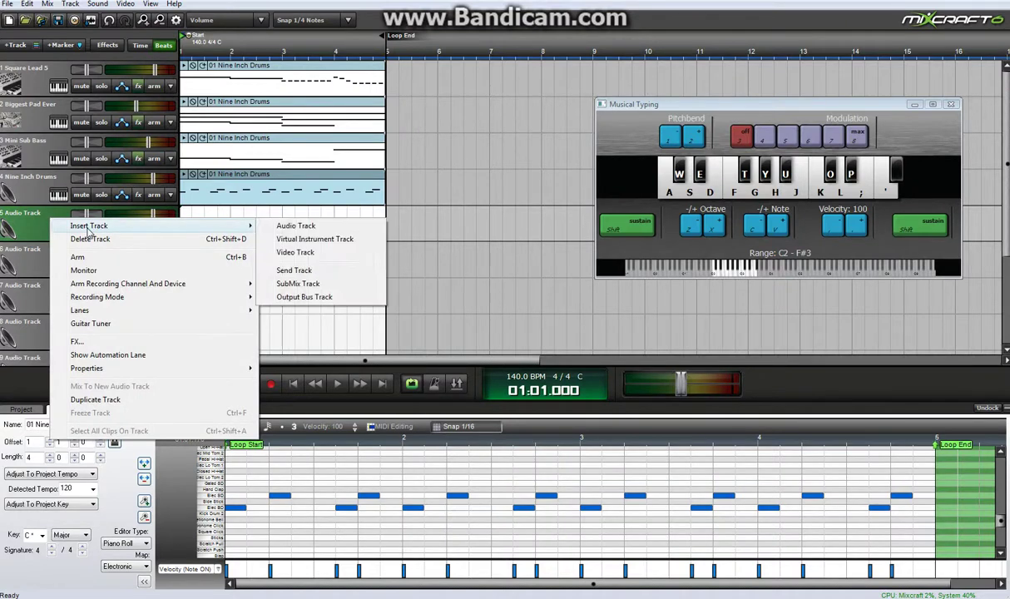
click(307, 241)
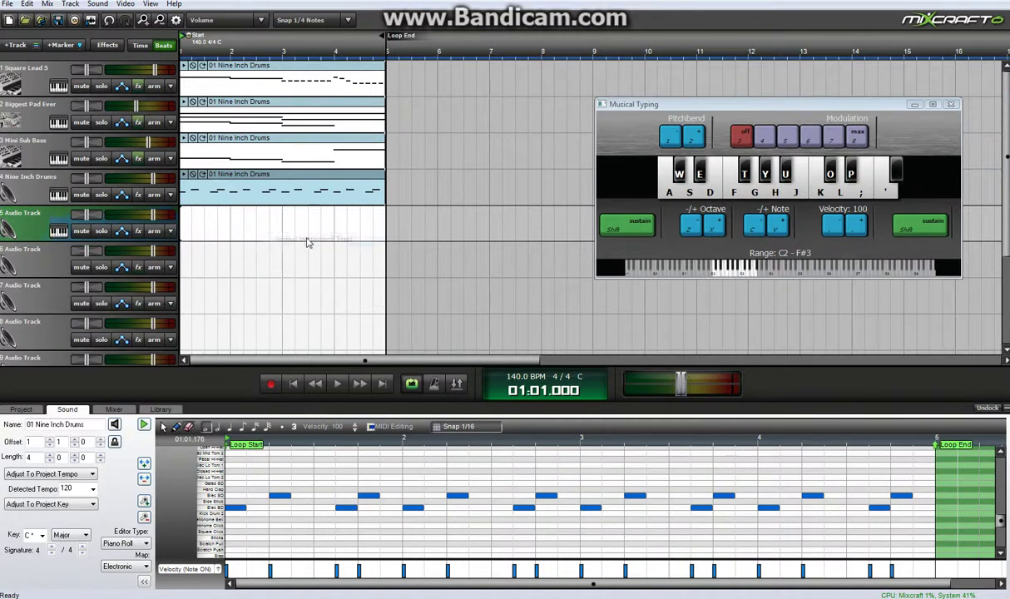
- Load the Nine Inch Drums kit from Percussion - Drum Kits on track 5
click(60, 231)
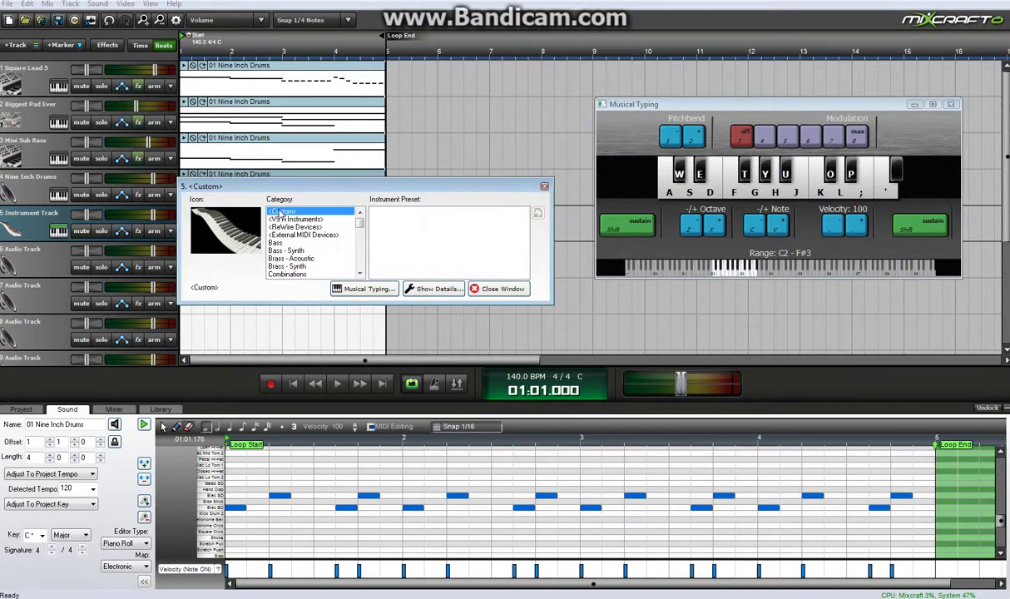
drag(307, 187, 316, 235)
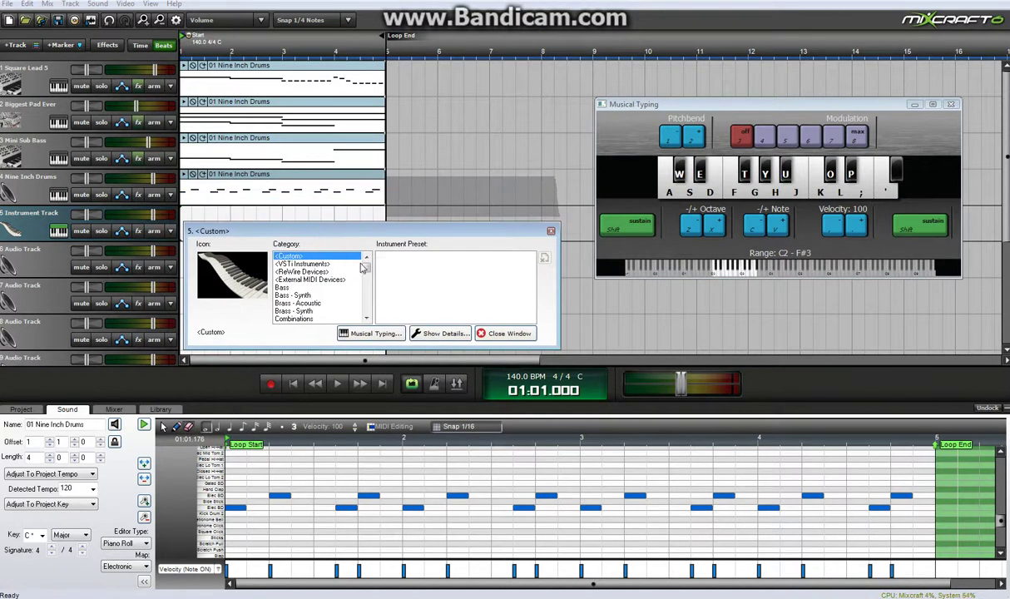
drag(363, 275, 371, 297)
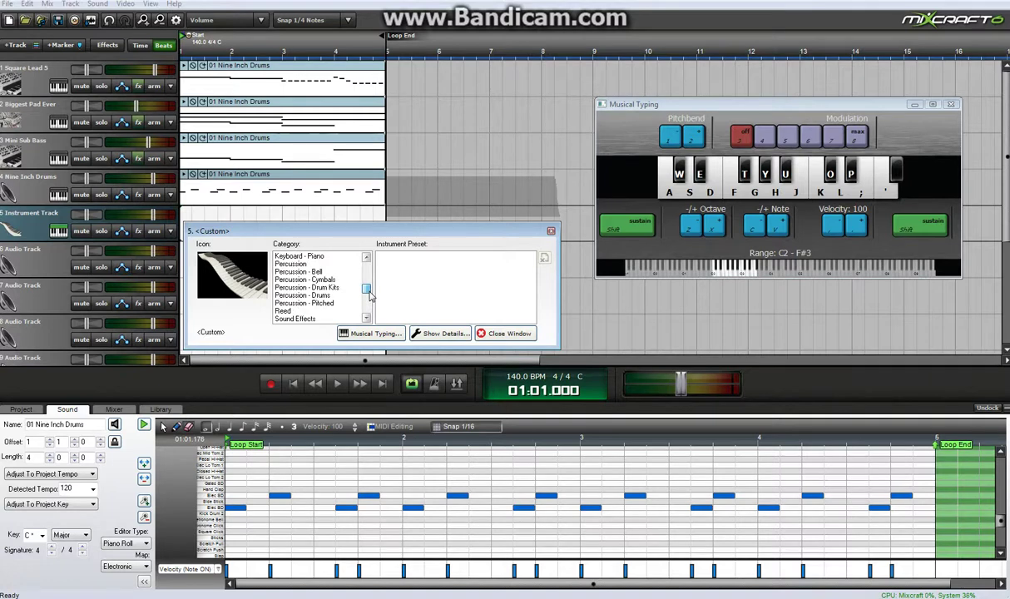
click(333, 288)
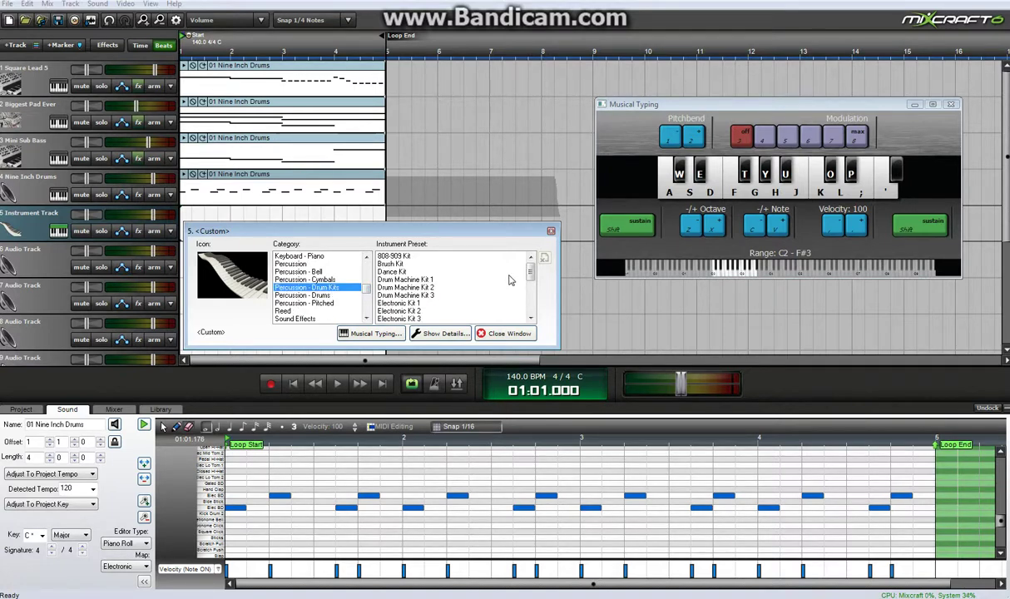
drag(530, 266, 526, 295)
click(406, 271)
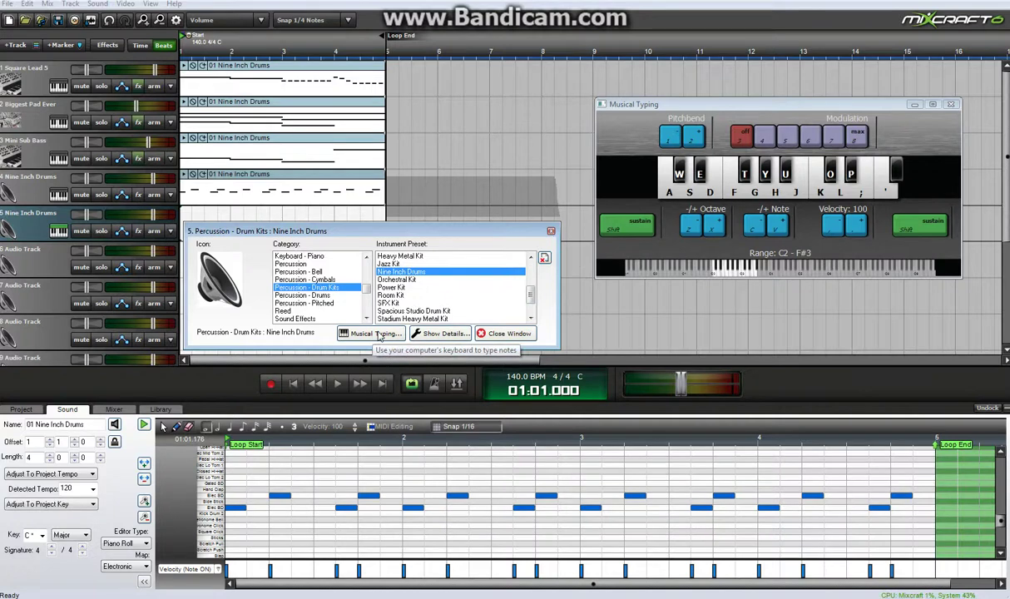
- Try test drum hits with the A key in Musical Typing
click(380, 333)
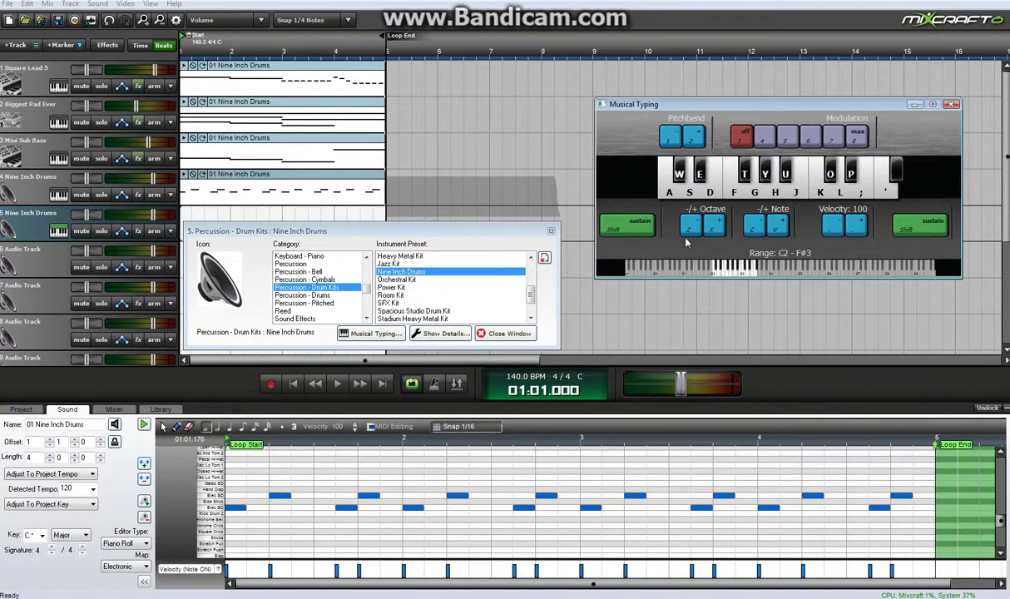
key(a)
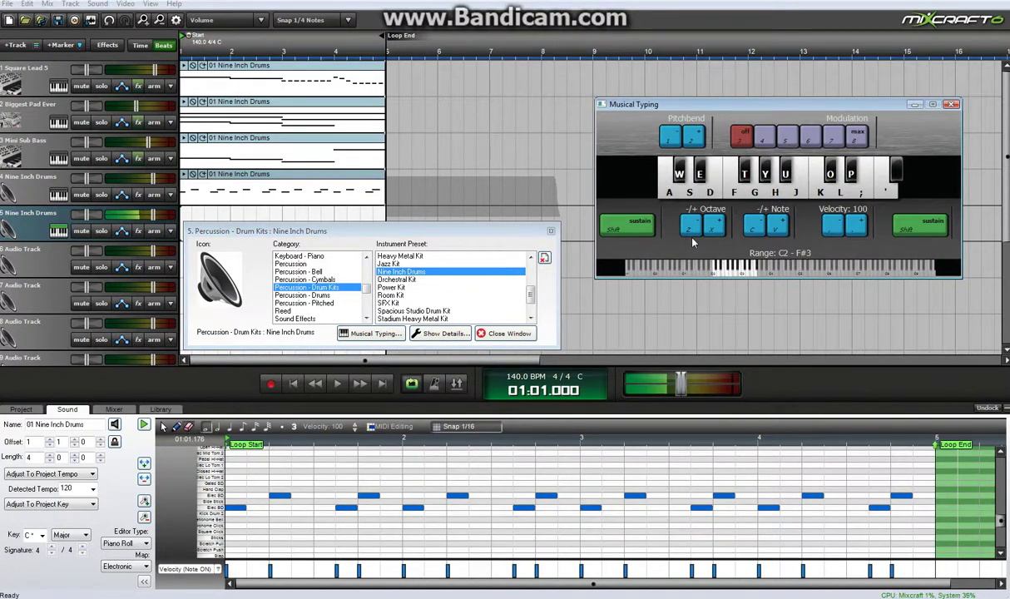
key(a)
key(a)
key(a)
key(a)
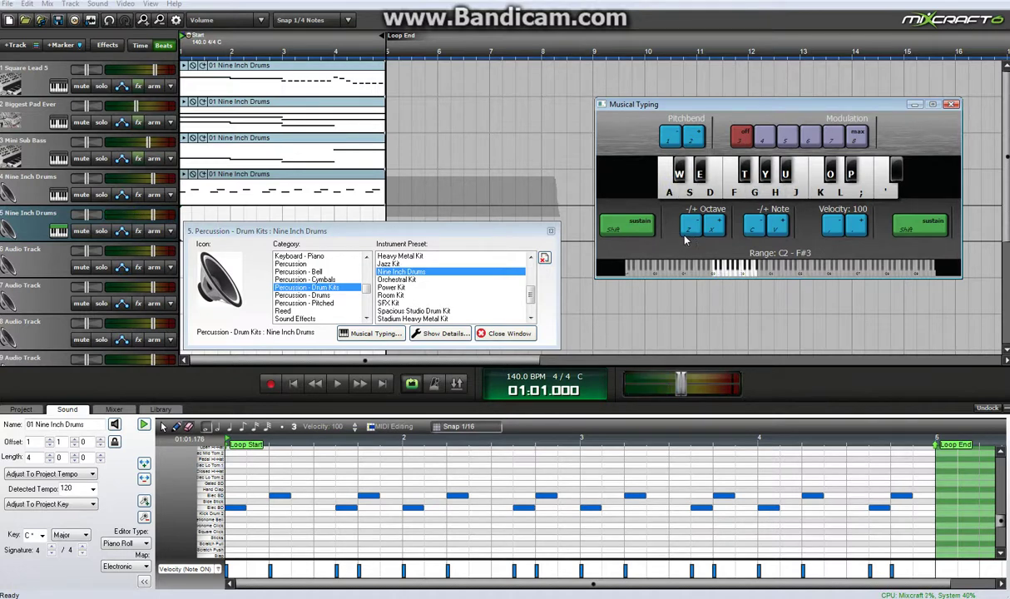
drag(445, 229, 449, 255)
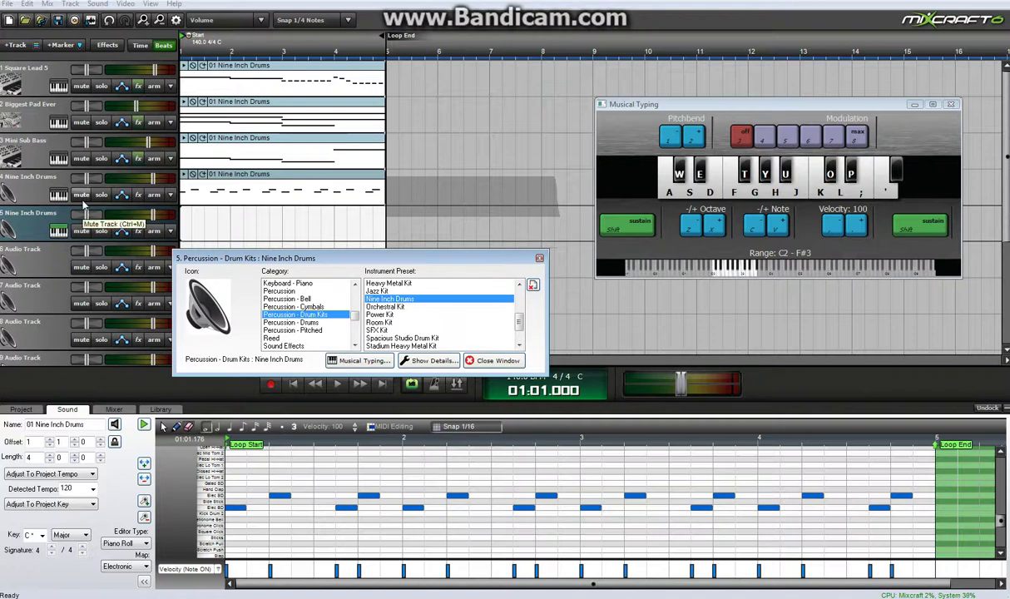
- Mute the original tracks and close the instrument chooser
click(80, 230)
click(80, 194)
click(81, 158)
click(81, 123)
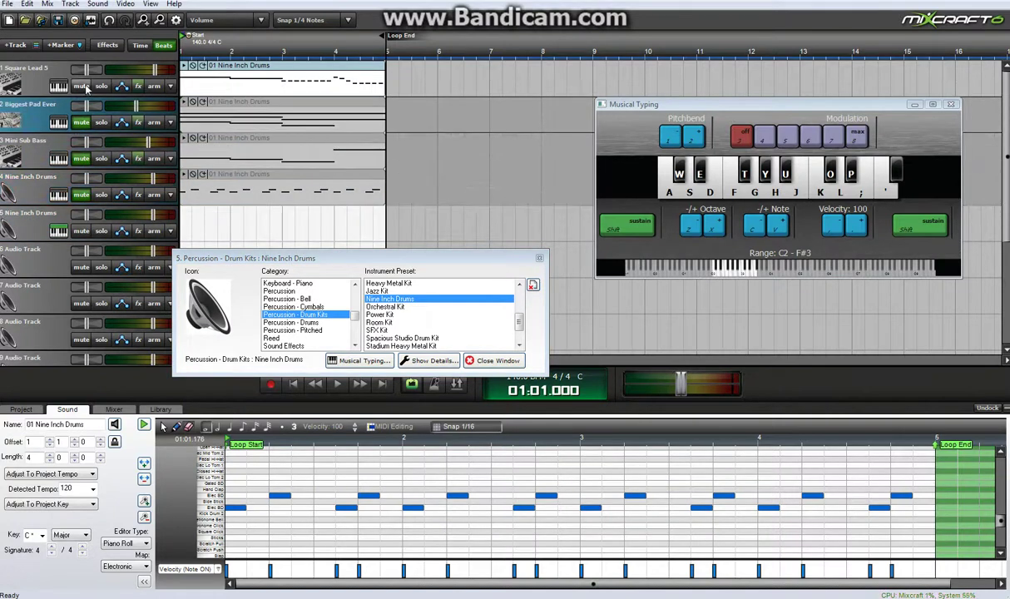
click(81, 86)
click(540, 259)
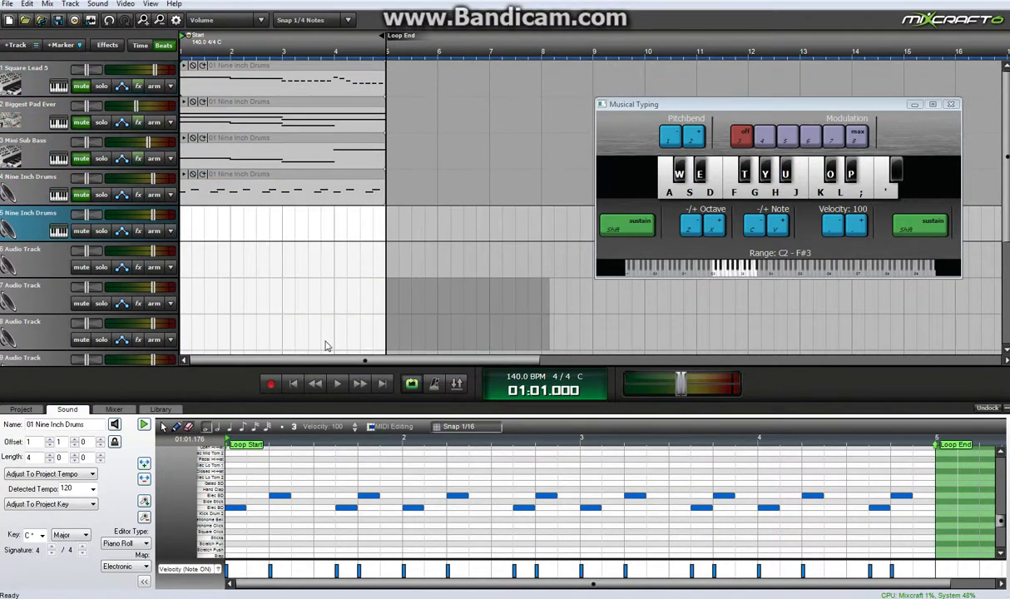
- Record a live A/S drum pattern on track 5 with Musical Typing
click(271, 387)
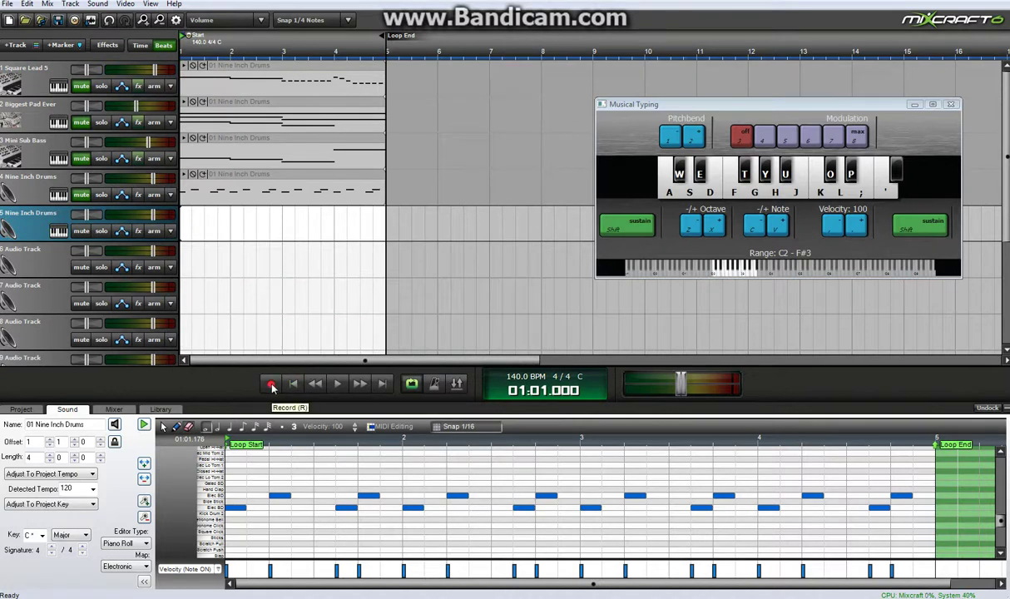
click(270, 387)
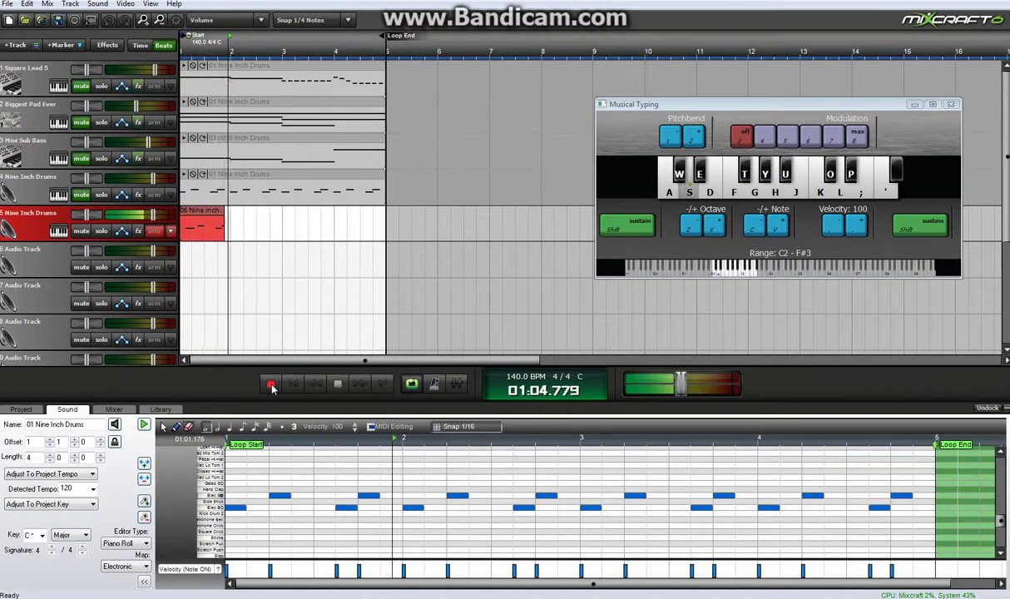
key(a)
key(s)
key(a)
key(s)
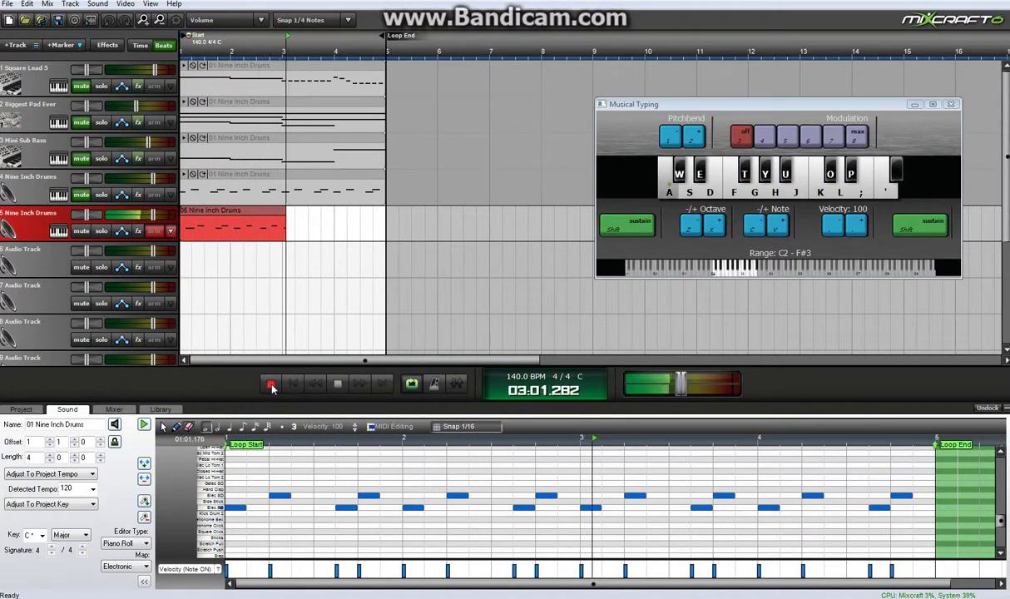
key(a)
key(s)
key(space)
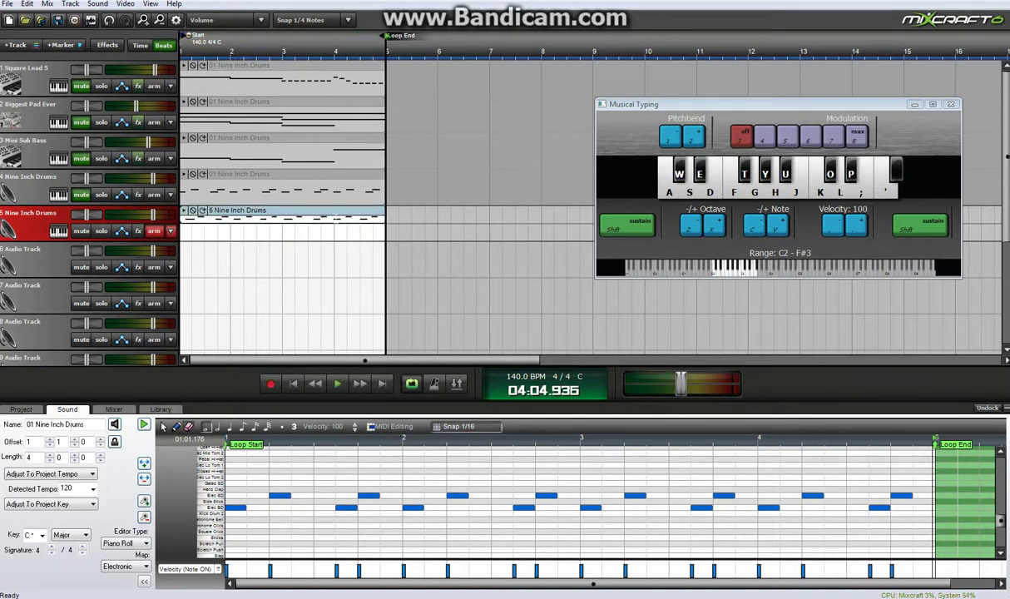
- Delete the extra lane from track 5
right_click(288, 219)
click(243, 233)
right_click(243, 233)
mouse_move(322, 390)
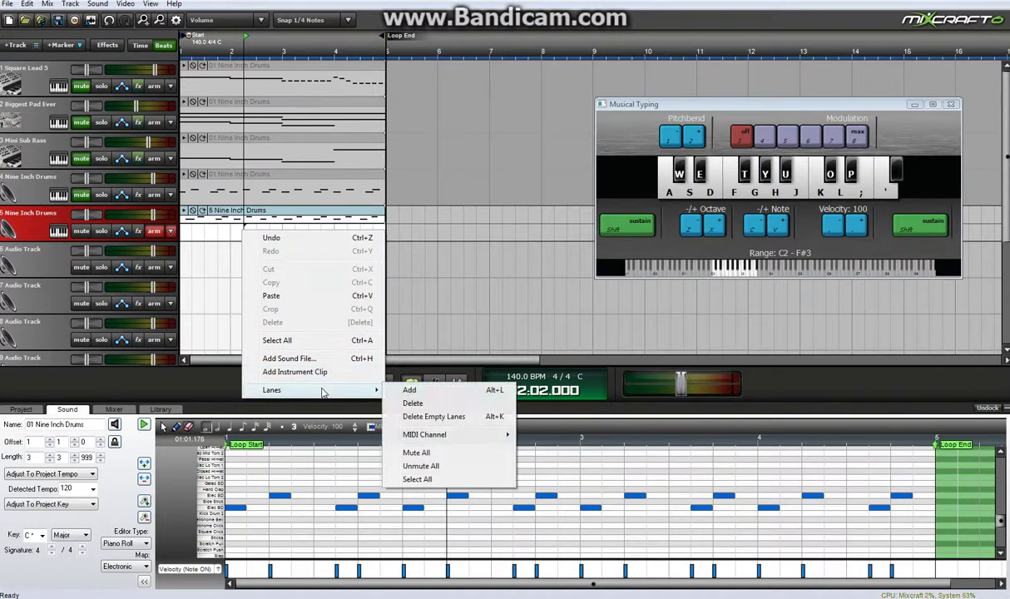
click(432, 416)
- Drag the first recorded Elec BD and Elec SD hits onto the beat grid in the piano roll
click(296, 231)
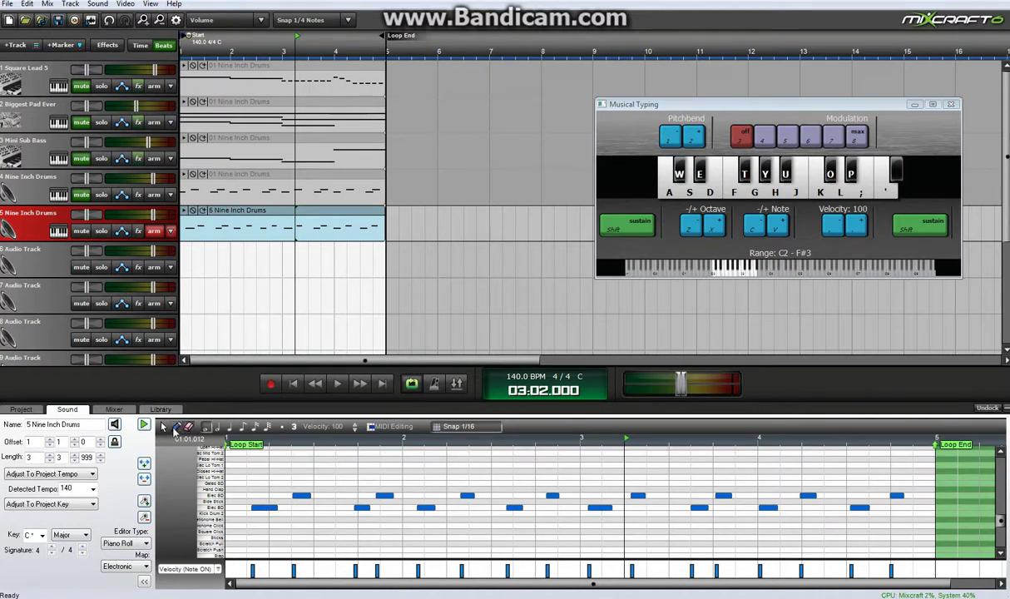
click(163, 426)
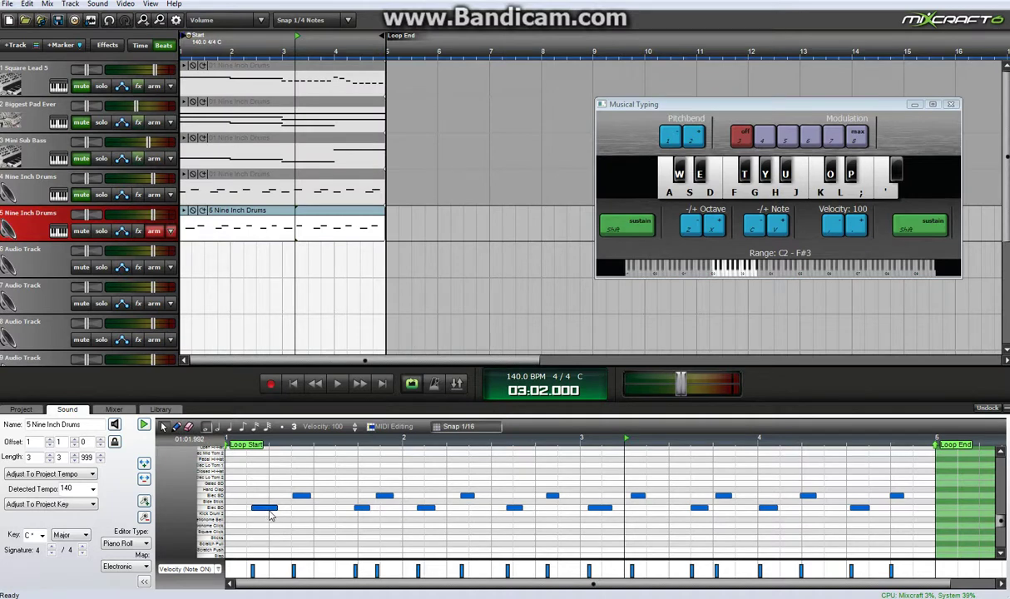
drag(267, 513, 242, 509)
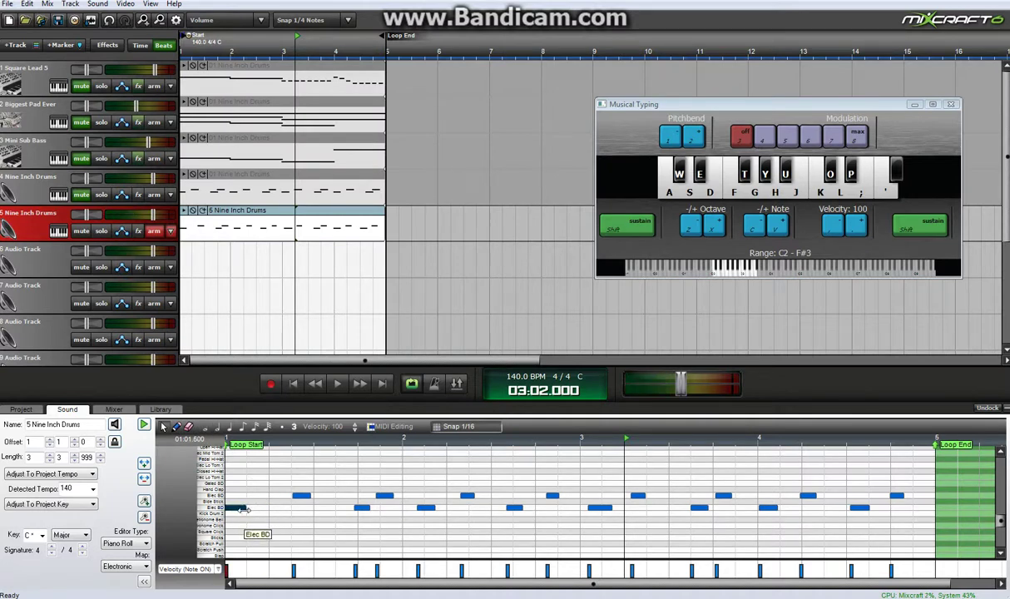
drag(300, 497, 285, 496)
drag(362, 508, 455, 499)
drag(514, 509, 635, 500)
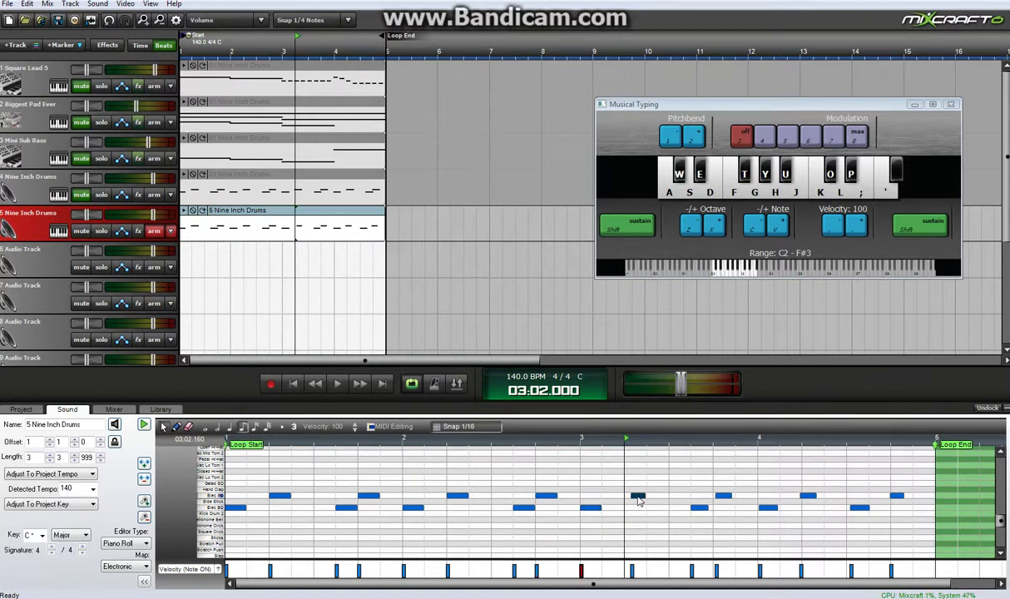
- Adjust the last hits near beats 4.3–4.4 and play the edited drums from the start
click(700, 510)
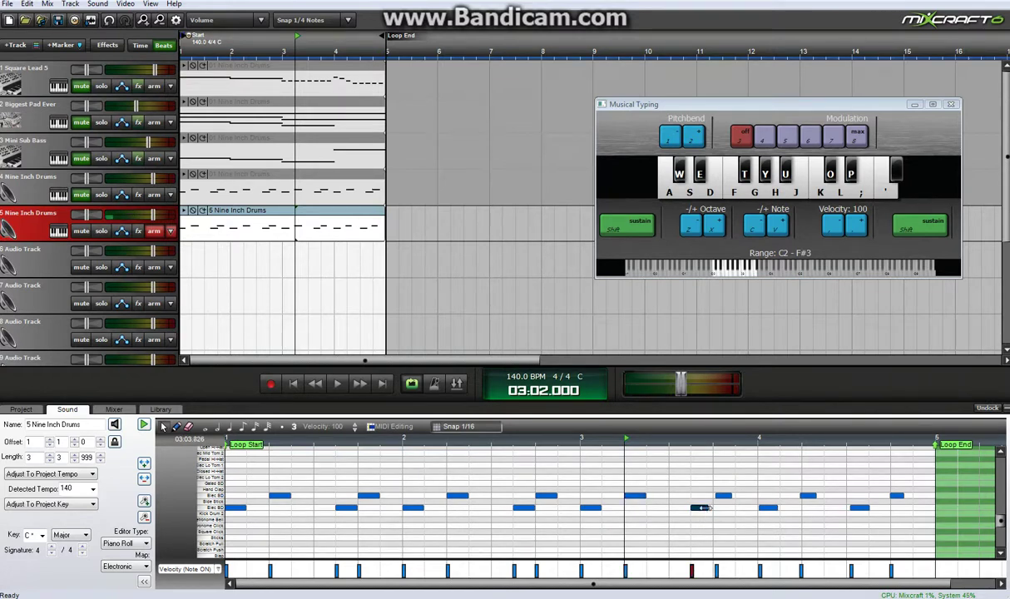
click(727, 496)
click(814, 496)
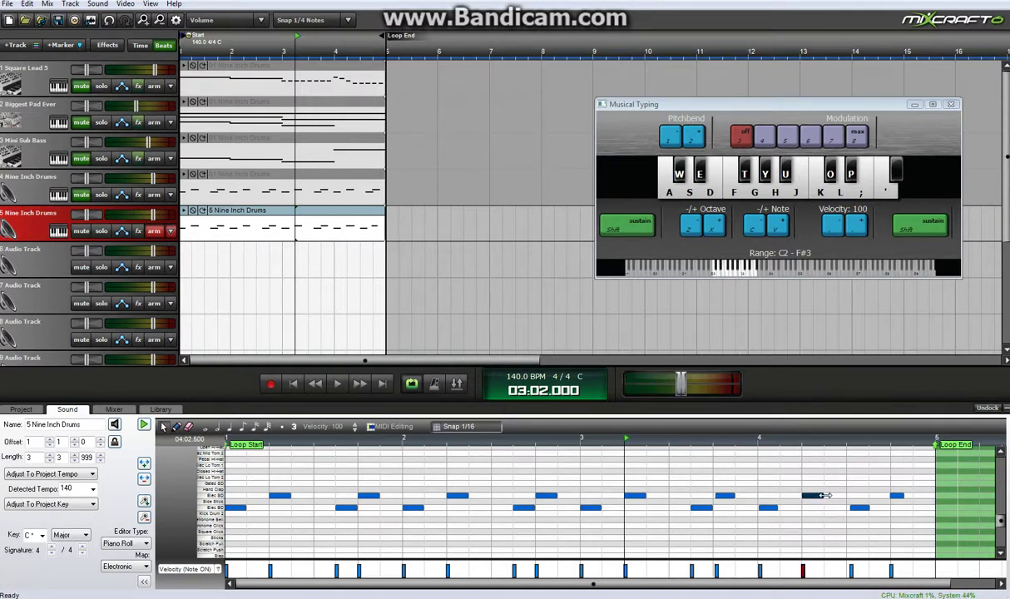
drag(870, 507, 889, 508)
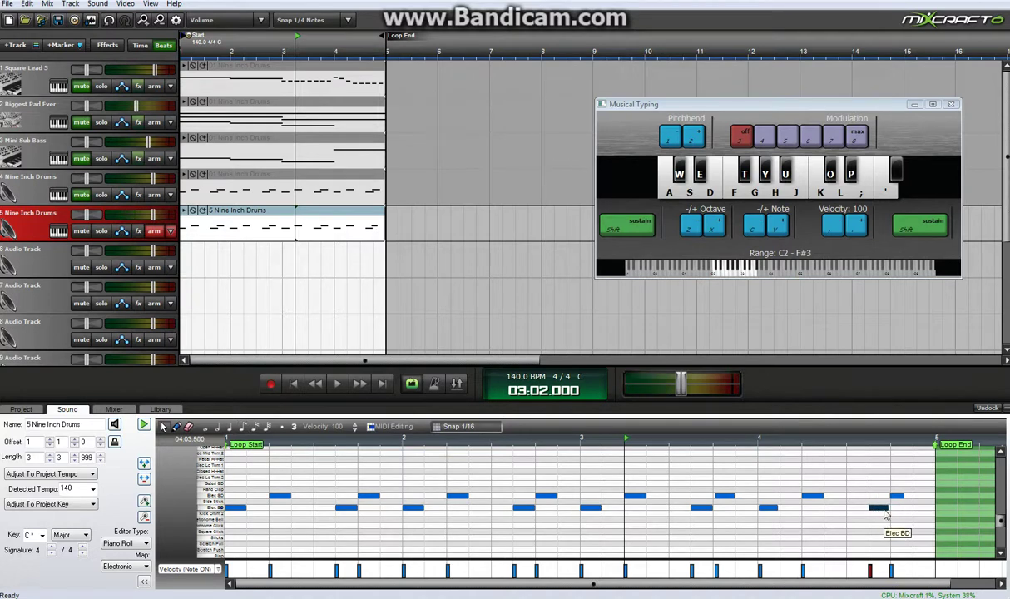
drag(903, 496, 912, 496)
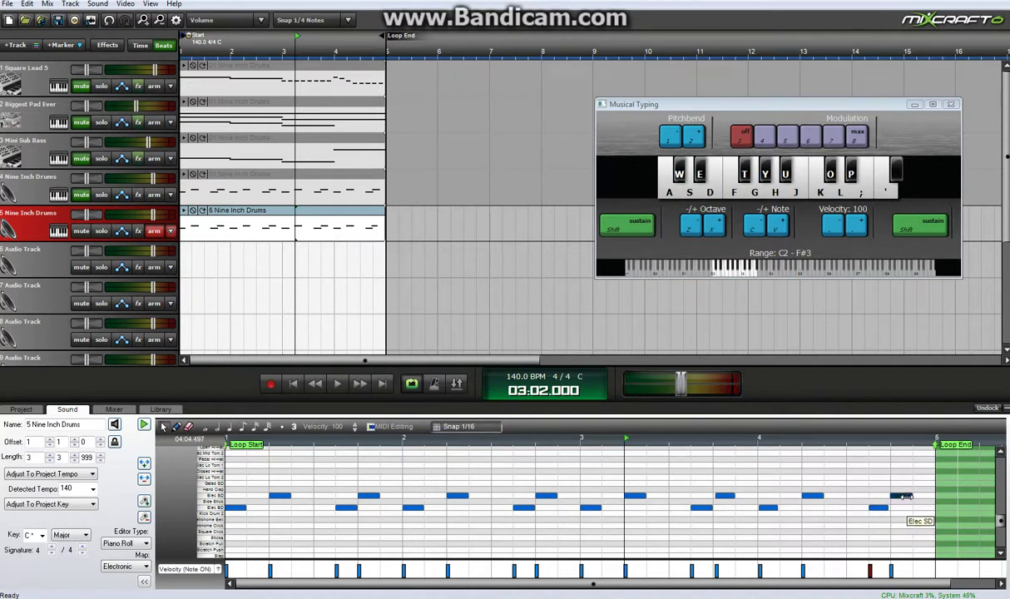
click(293, 384)
click(337, 383)
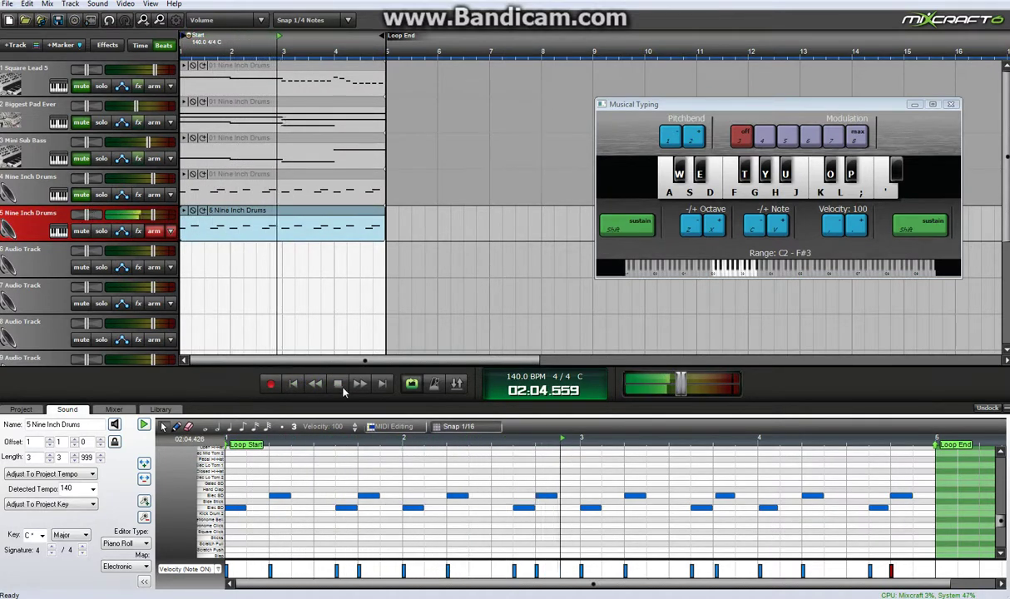
click(339, 383)
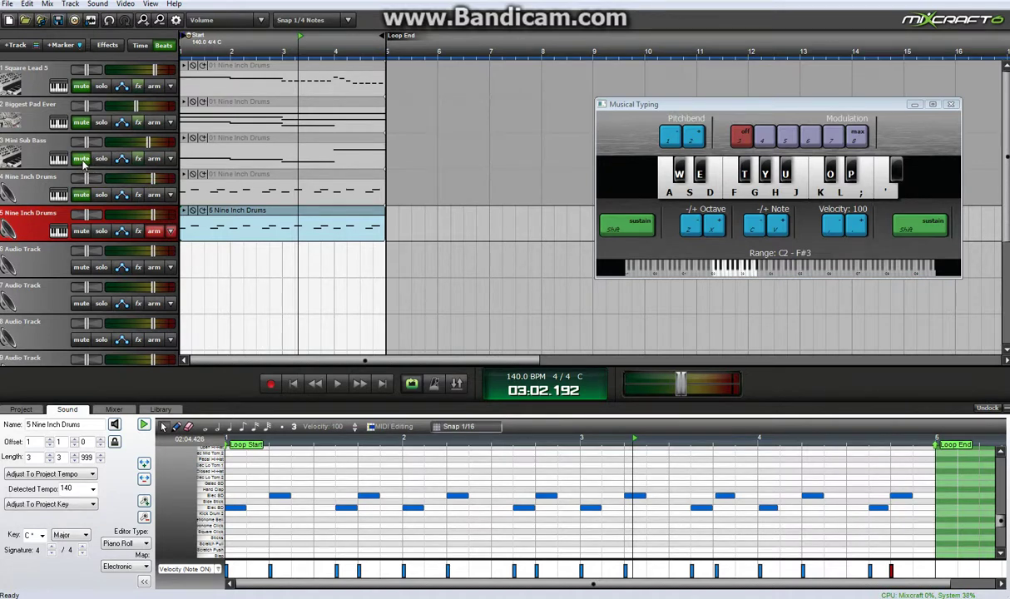
click(83, 166)
click(294, 386)
click(333, 385)
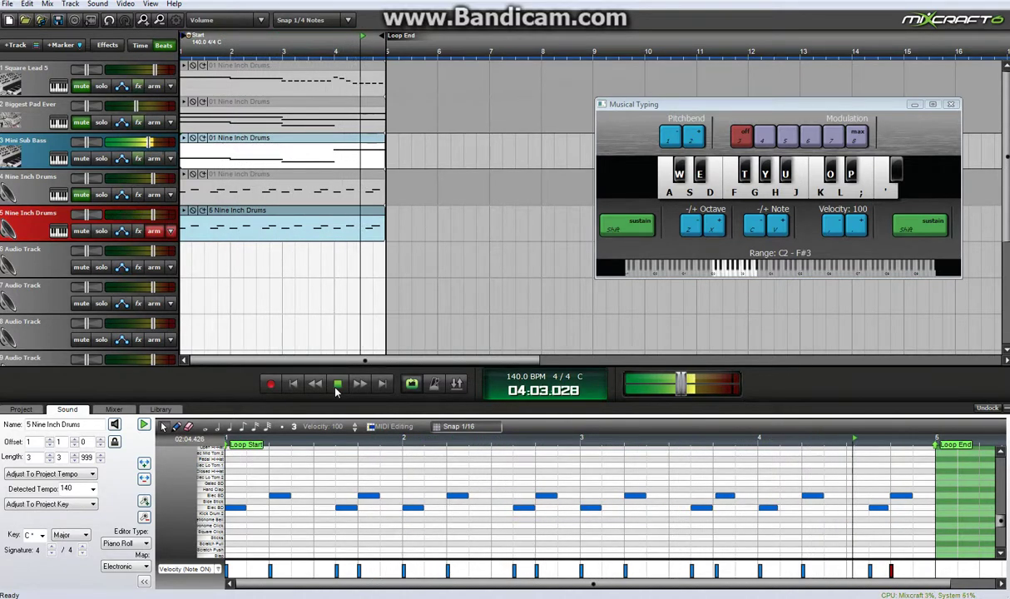
click(337, 386)
click(293, 384)
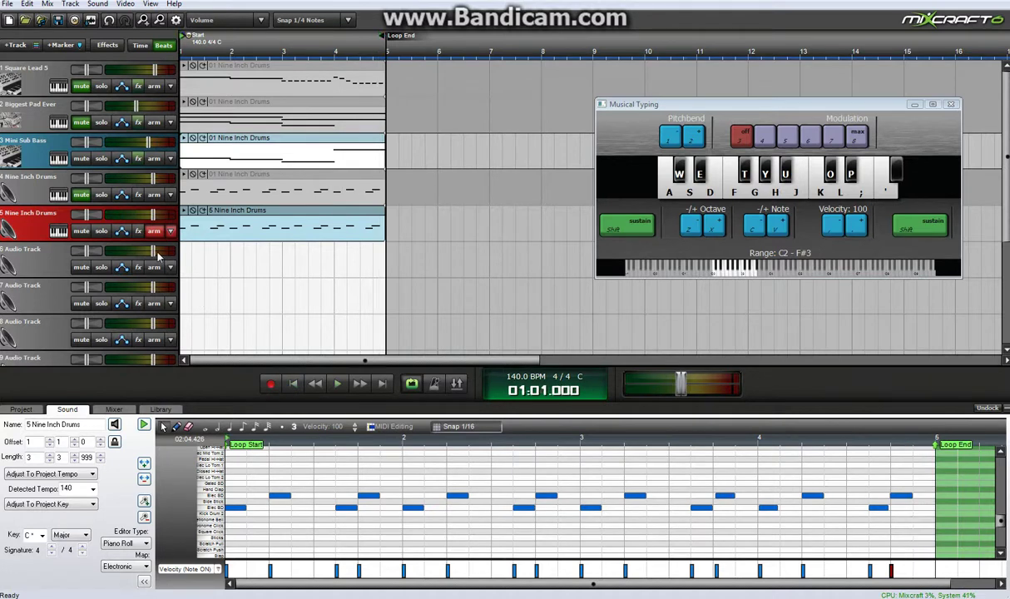
click(234, 142)
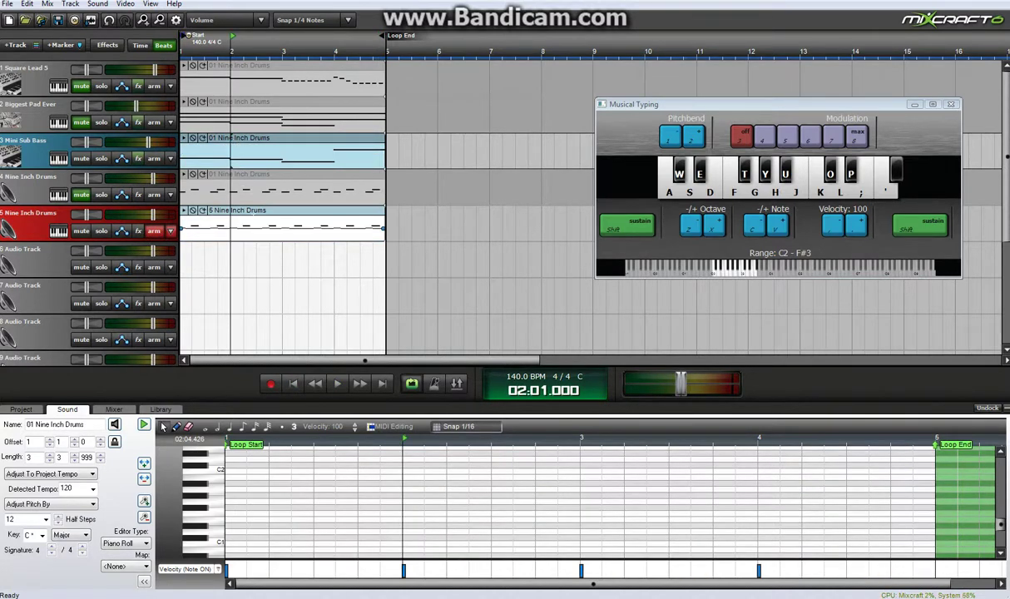
click(251, 214)
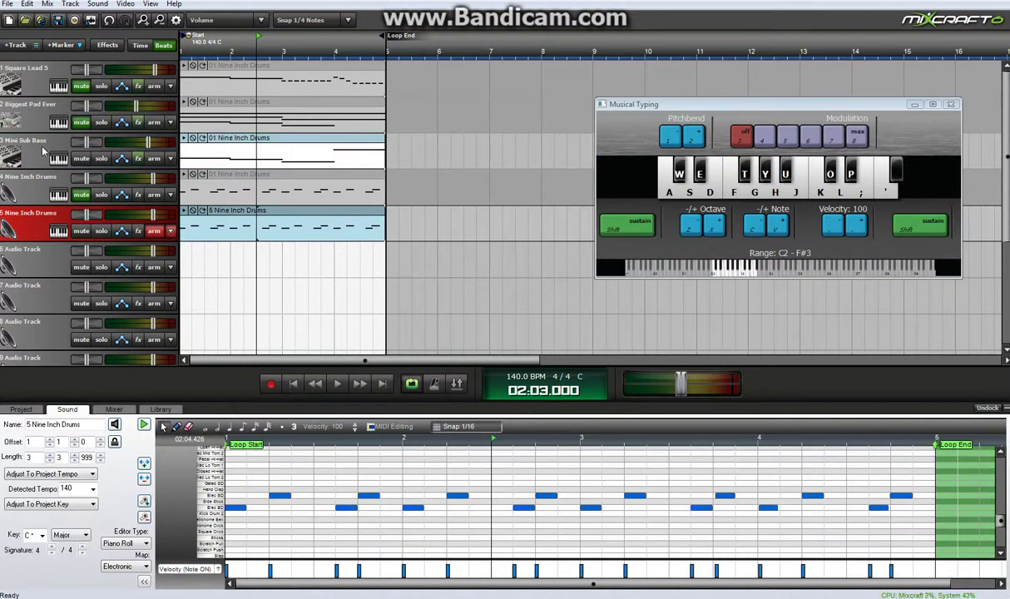
right_click(40, 229)
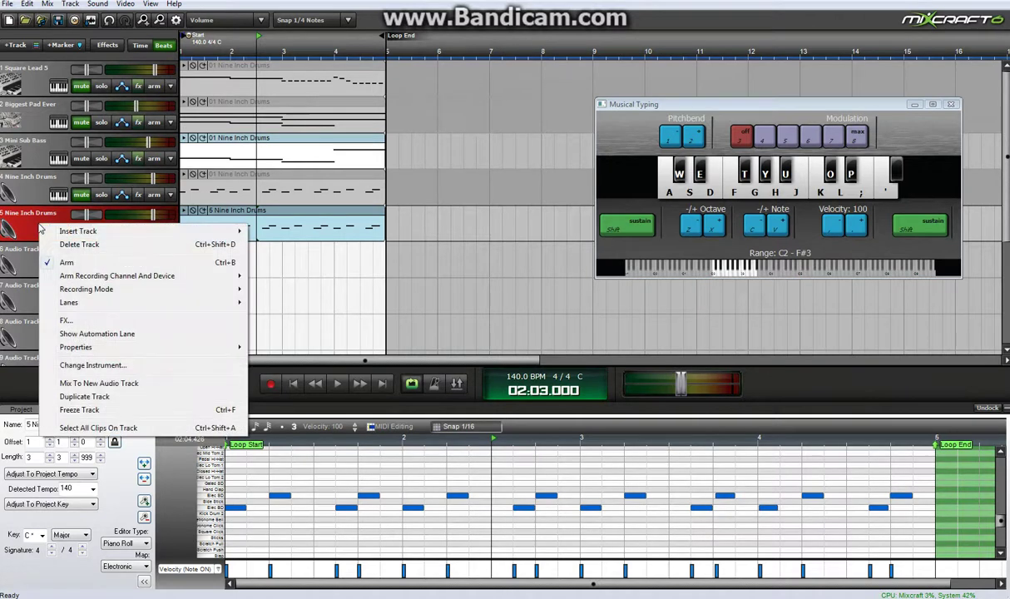
click(84, 397)
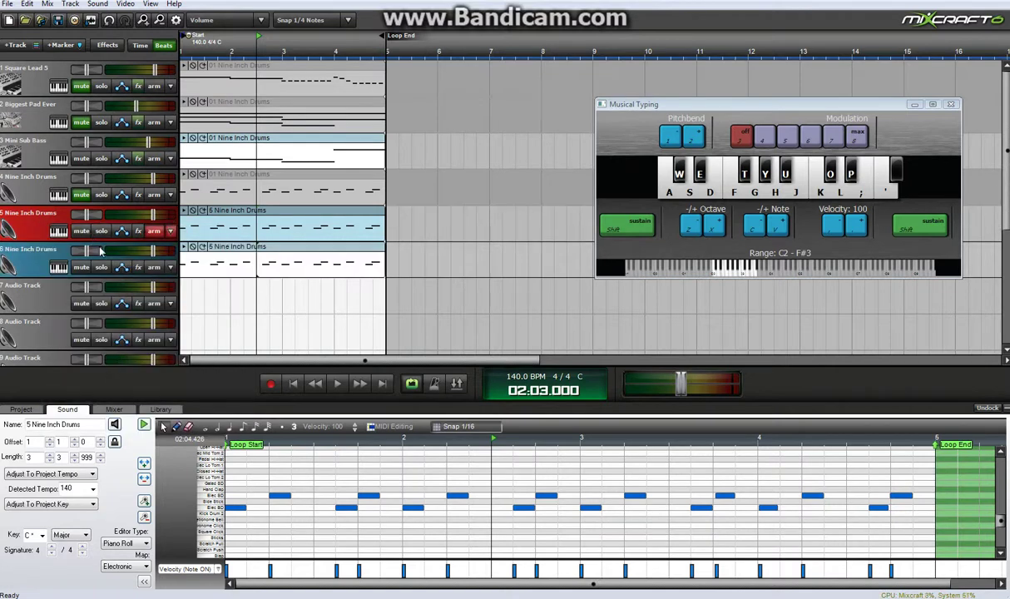
click(59, 231)
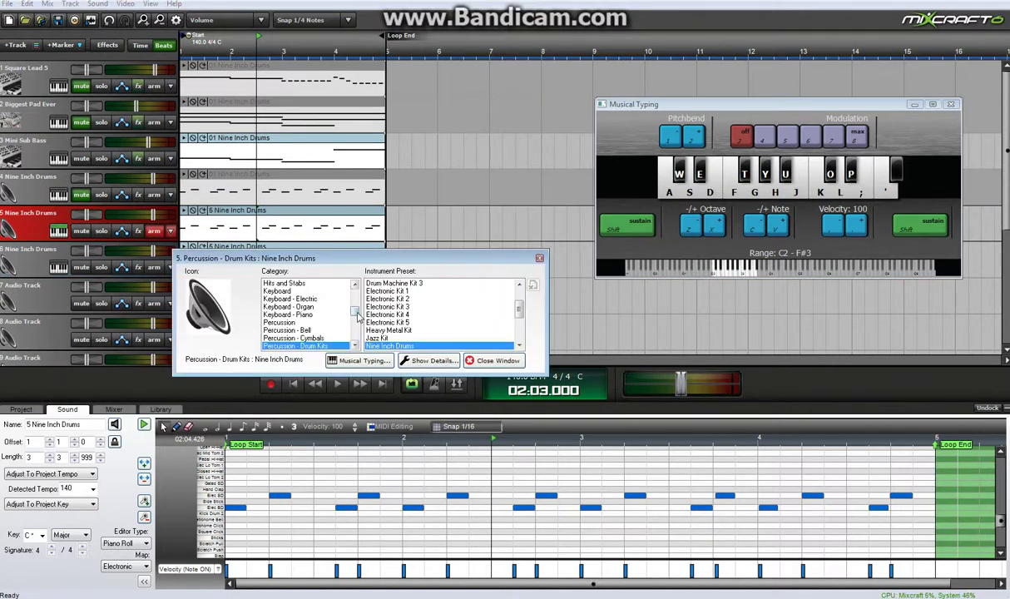
scroll(354, 298, down, 2)
scroll(356, 299, up, 2)
click(269, 299)
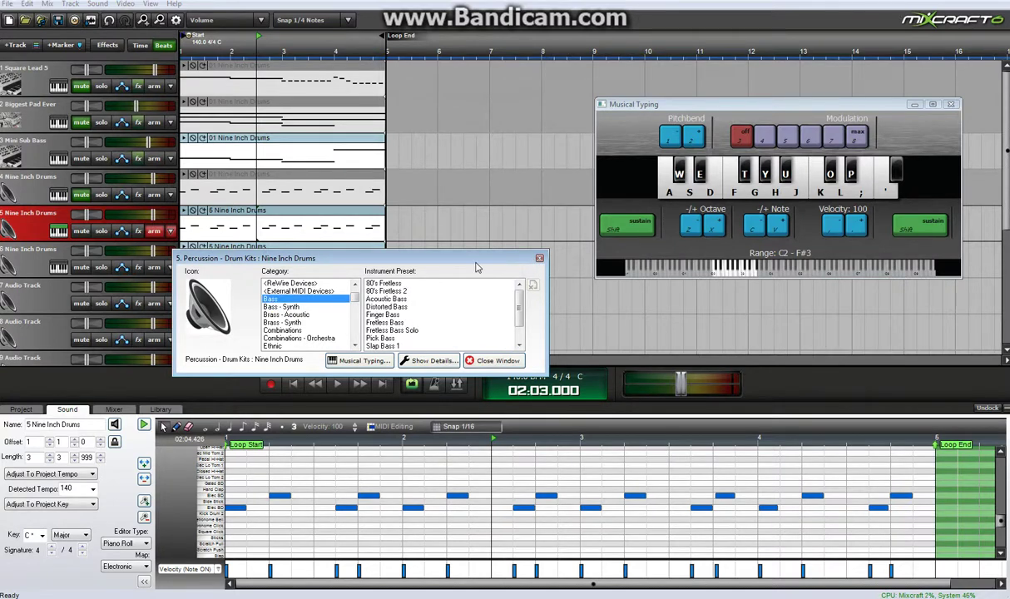
click(540, 260)
right_click(41, 216)
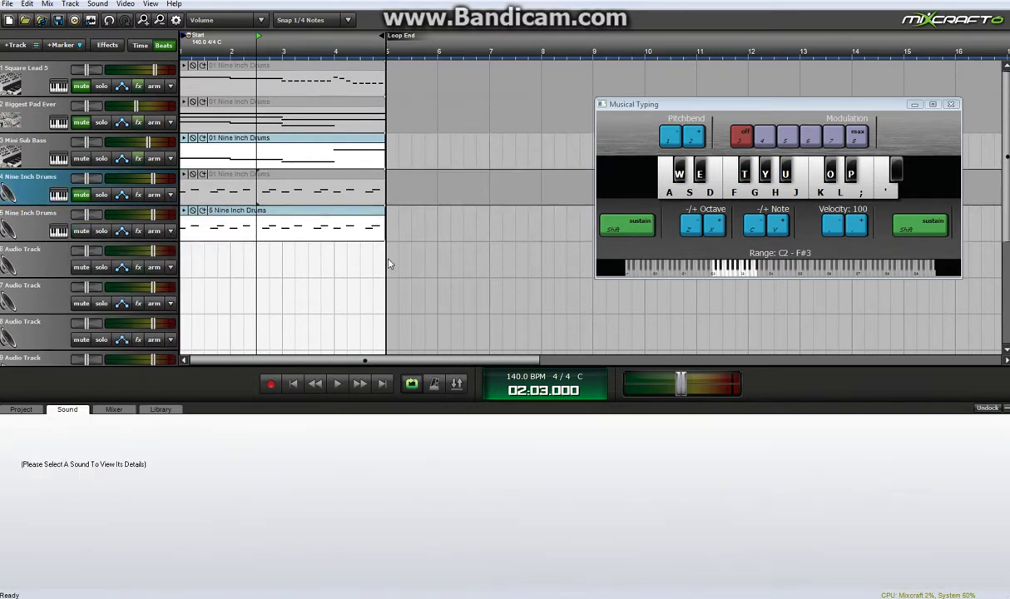
click(93, 247)
- View the bass, pad, lead and drum clips, returning to the bass line B2, A2, G2, F2
click(260, 145)
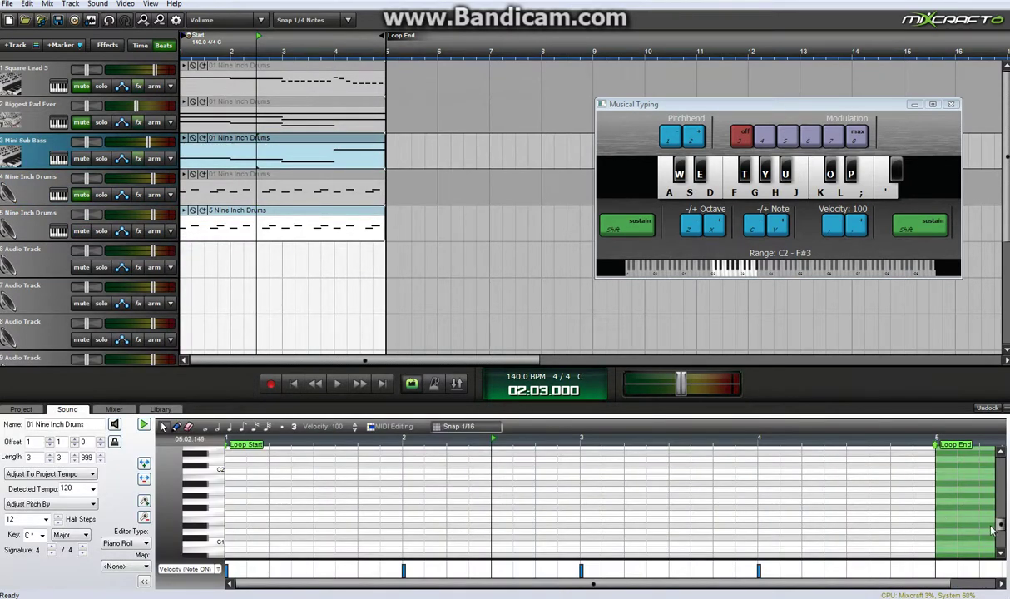
drag(1001, 524, 1001, 518)
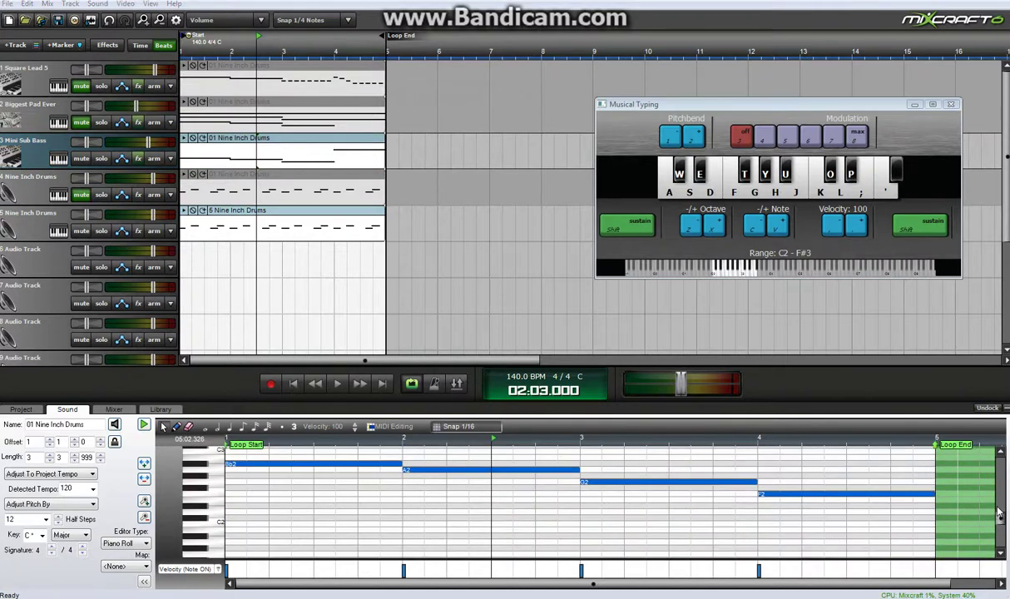
scroll(994, 521, up, 3)
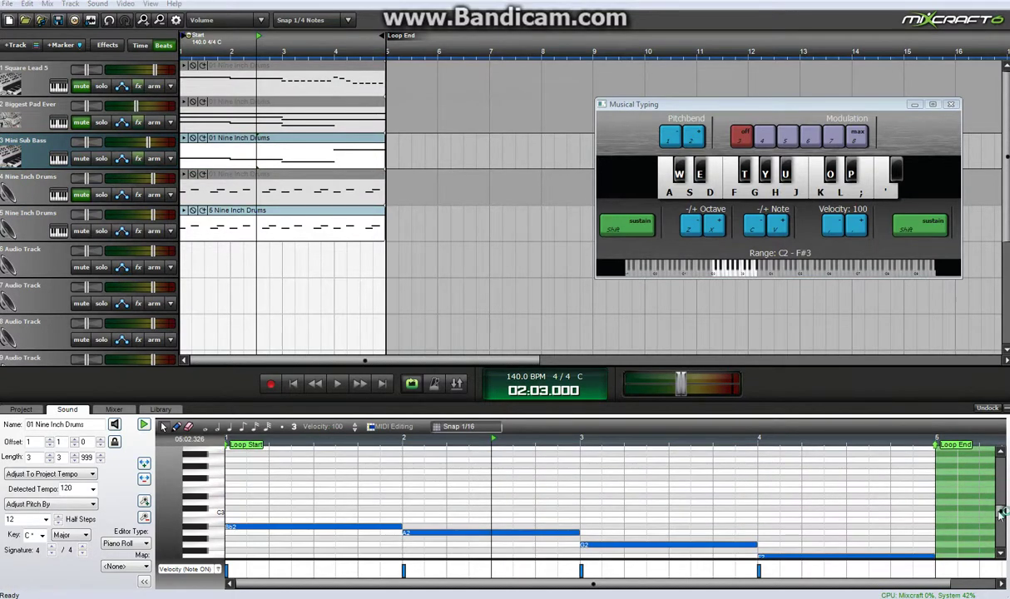
drag(1001, 513, 1003, 517)
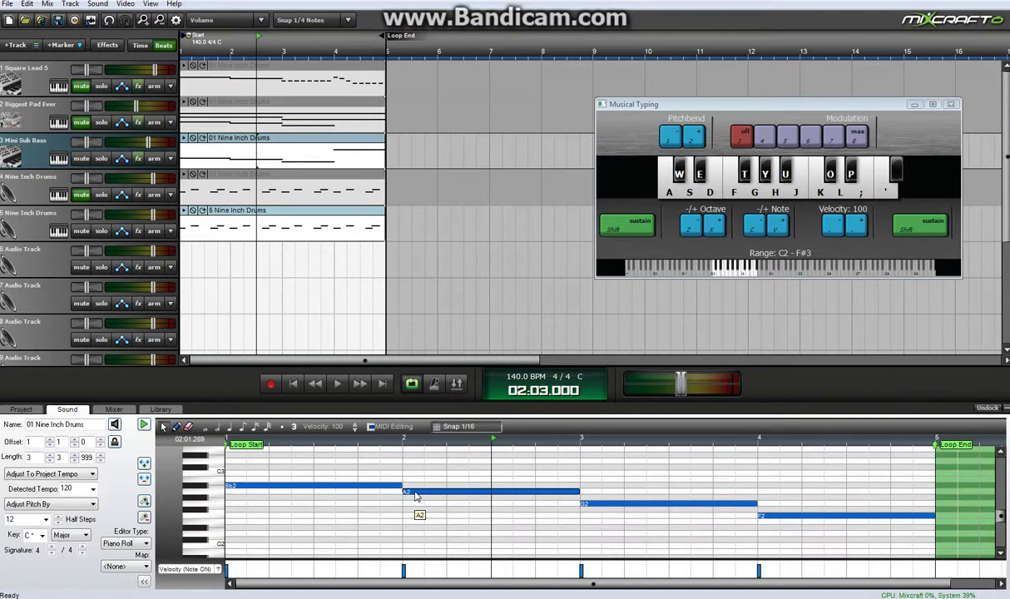
click(262, 103)
scroll(1002, 522, down, 5)
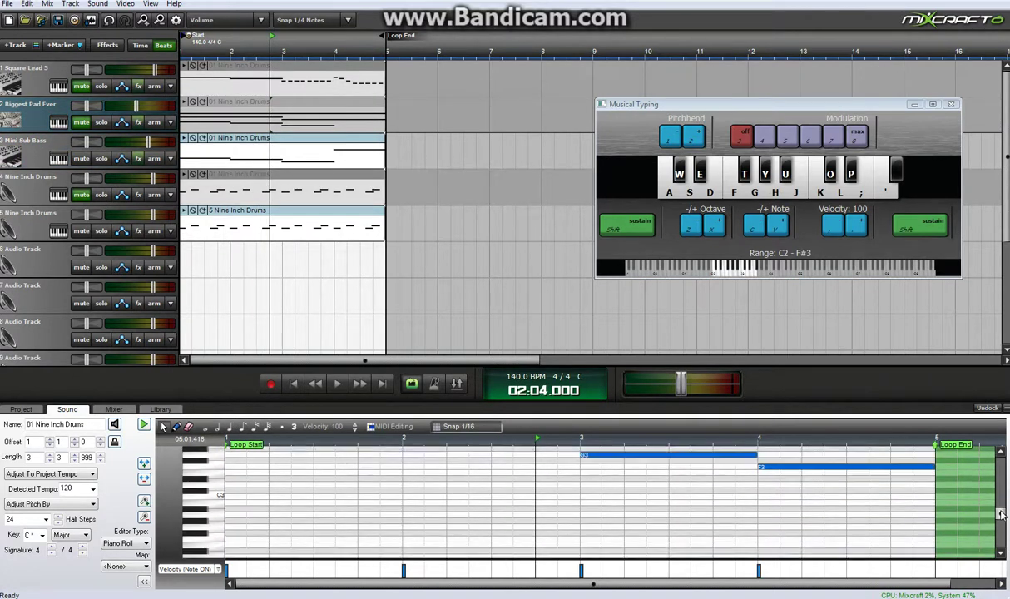
click(257, 67)
drag(1003, 523, 1000, 507)
click(244, 170)
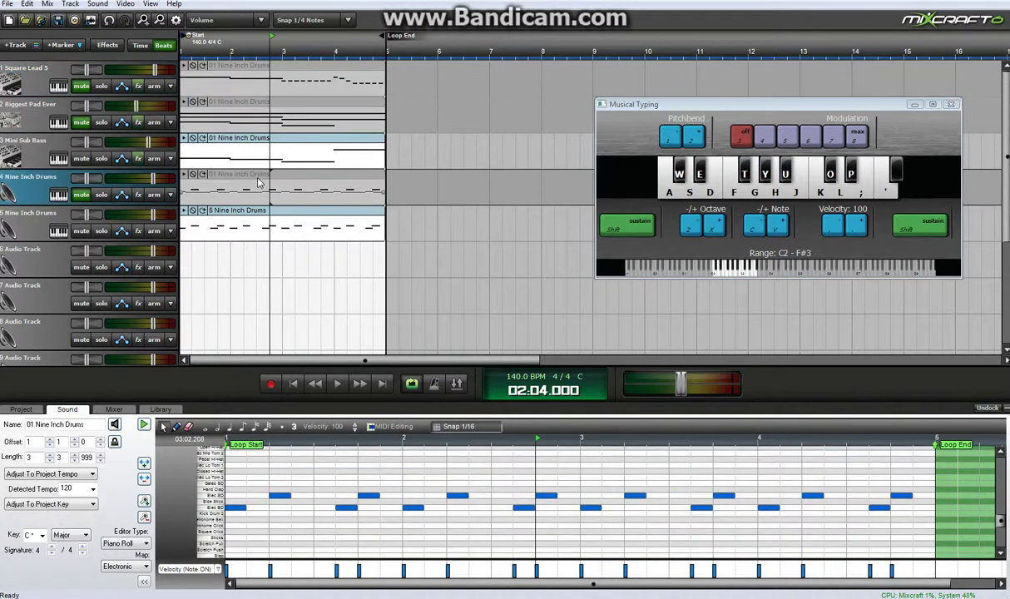
drag(1001, 520, 1001, 518)
key(Up)
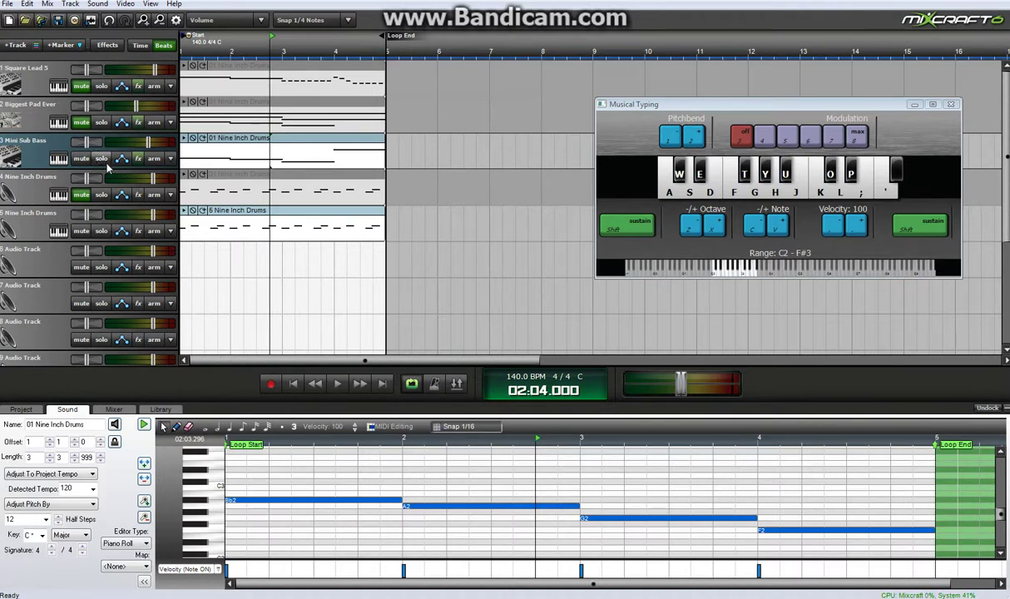
- Unmute the Biggest Pad Ever track and play it soloed
click(79, 123)
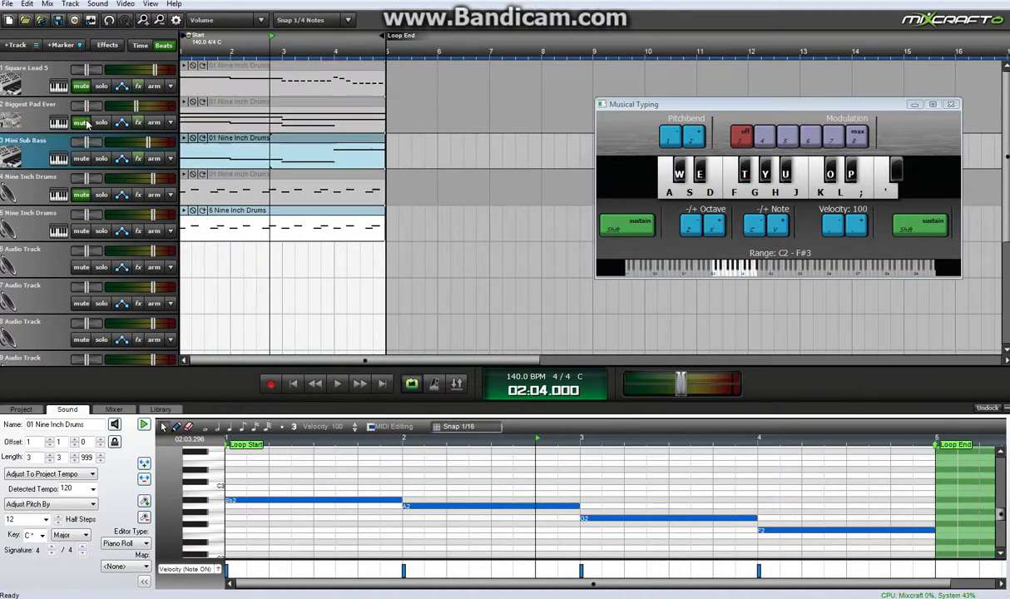
key(Home)
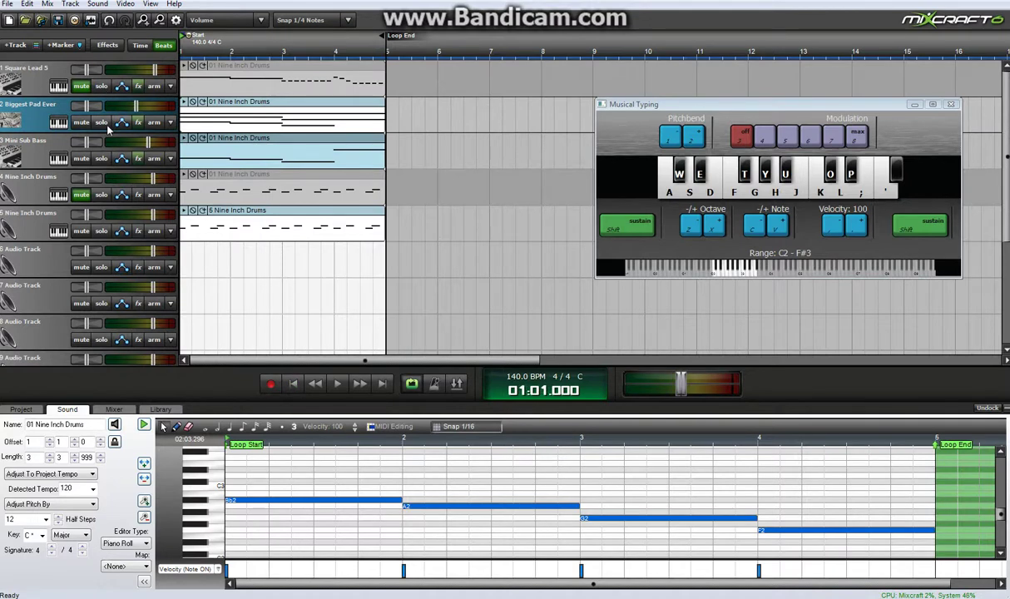
click(101, 122)
click(337, 384)
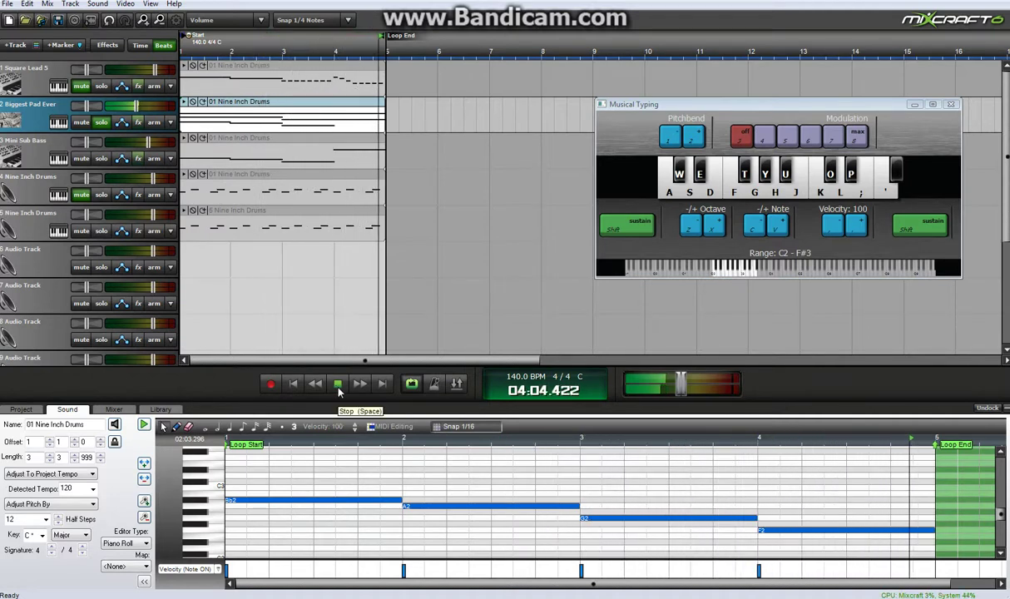
click(339, 384)
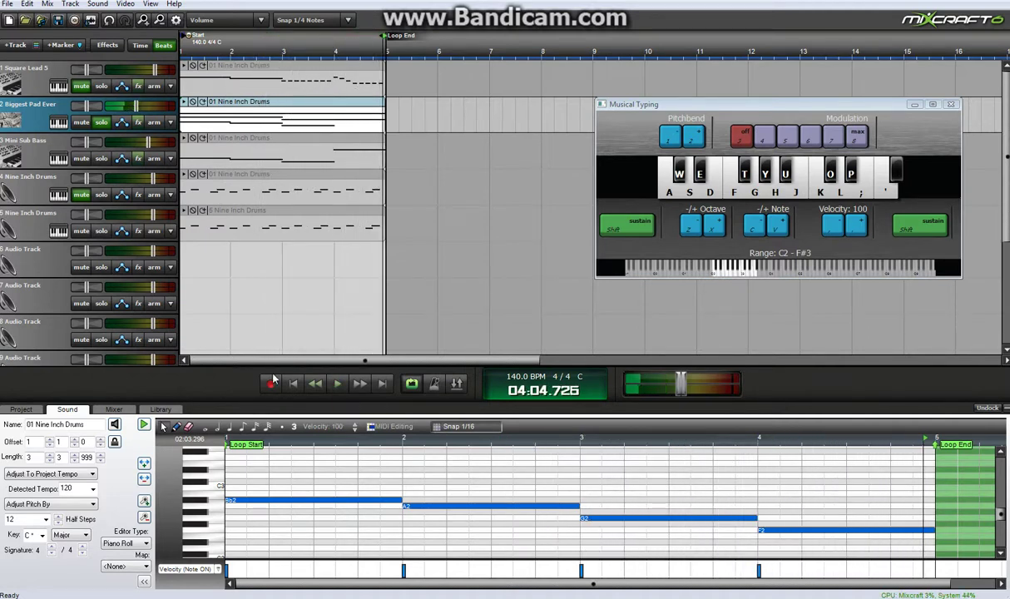
- Unsolo the pad and play the whole loop from the start
click(106, 124)
click(298, 385)
click(338, 384)
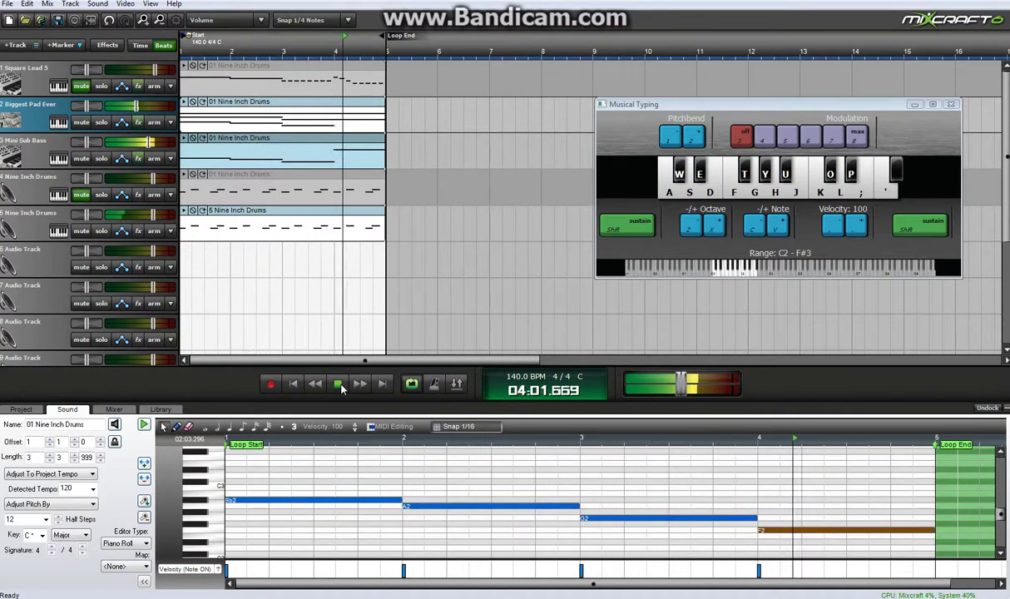
click(341, 386)
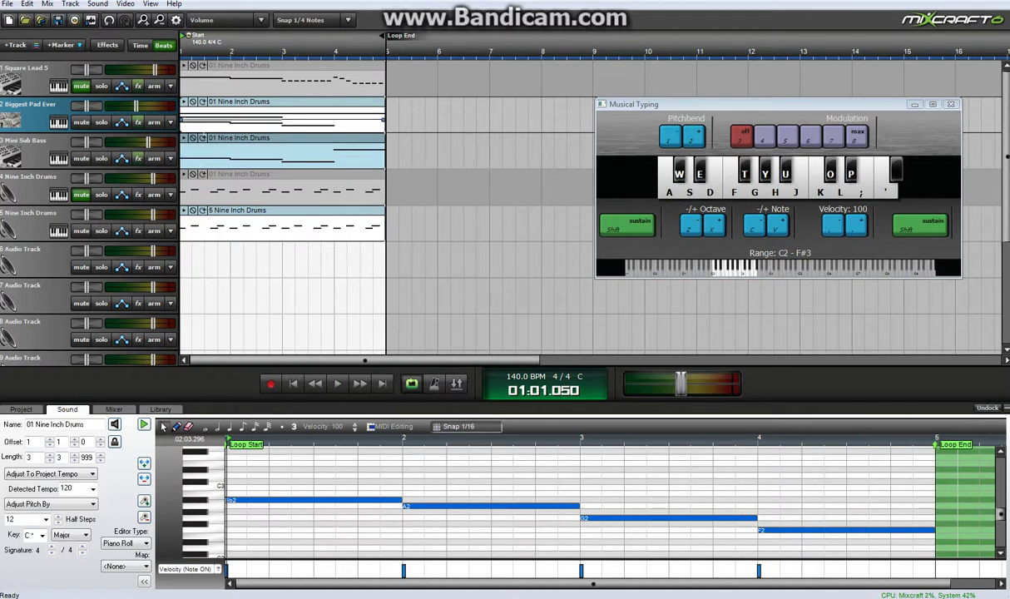
- Load the Biggest Pad Ever clip and scroll the piano roll to its F4–F3 chords
click(237, 141)
click(237, 121)
click(234, 148)
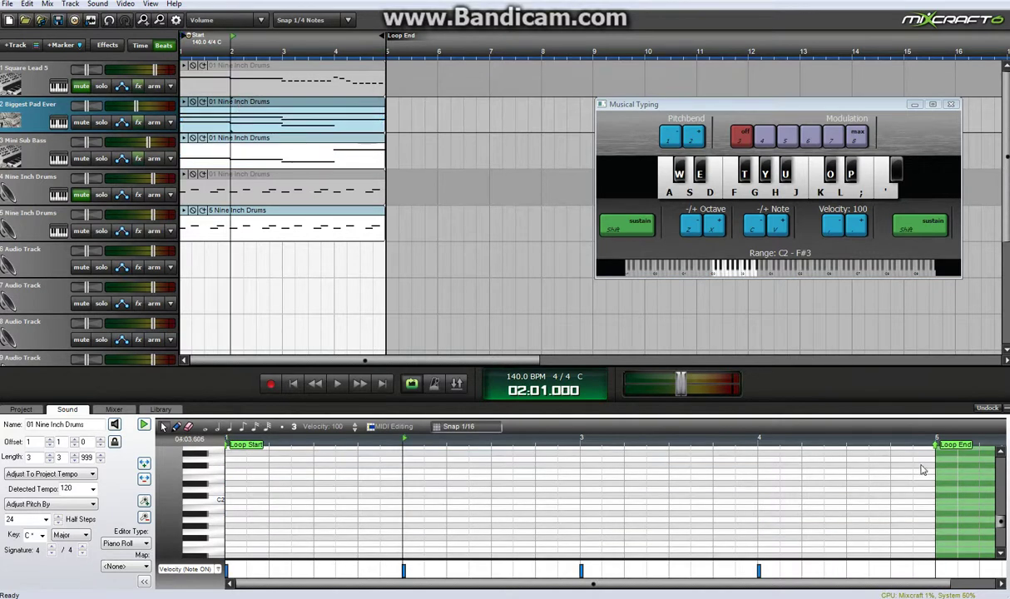
drag(1002, 522, 1001, 505)
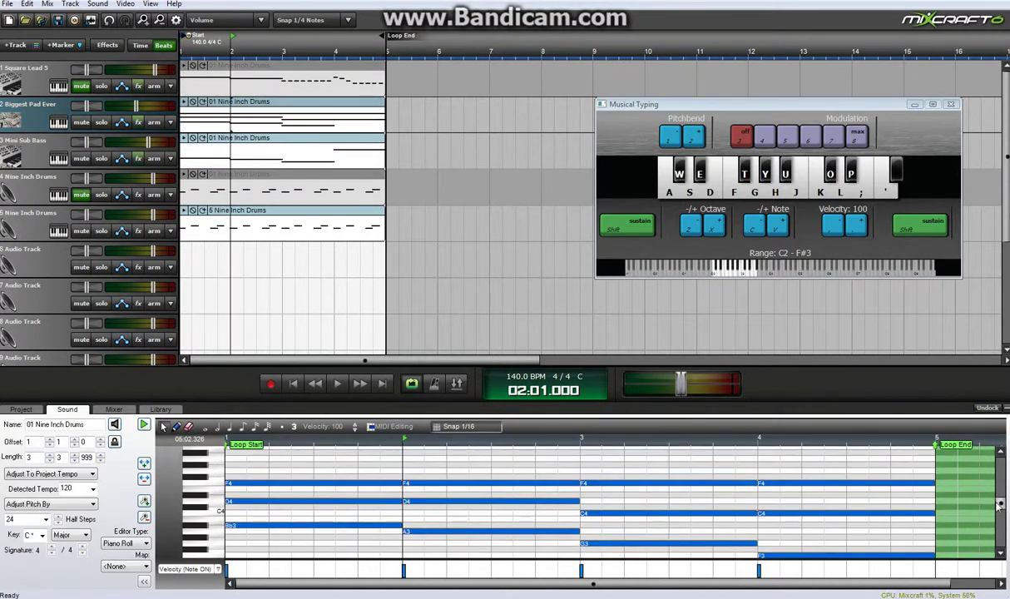
scroll(1001, 505, down, 1)
scroll(1001, 505, down, 1)
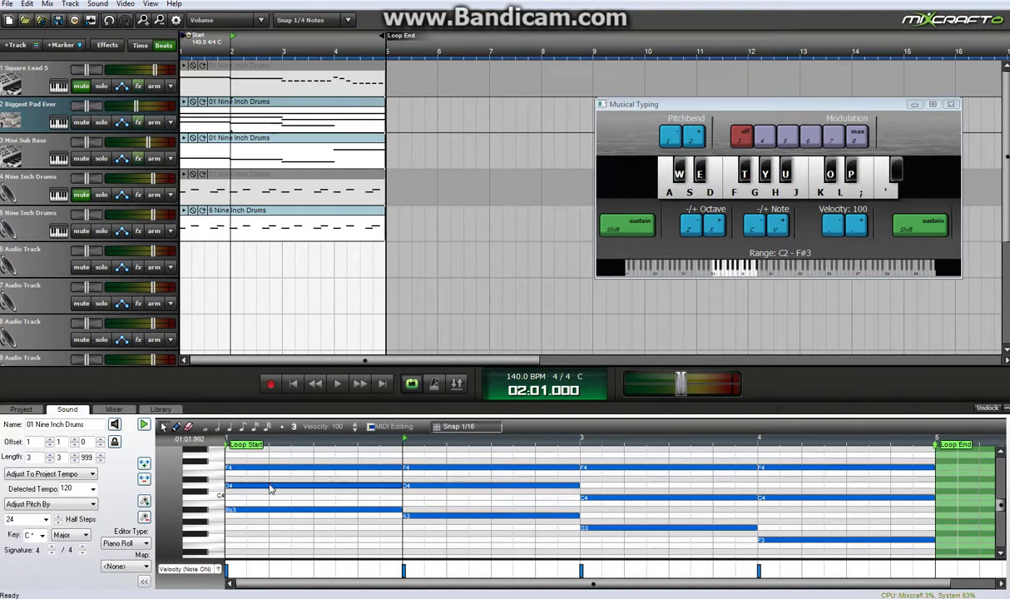
- Drag the first D4 note to check its pitch, scrolling through the chord range
mouse_move(269, 491)
mouse_down()
mouse_move(267, 480)
mouse_move(268, 509)
mouse_move(266, 485)
mouse_up()
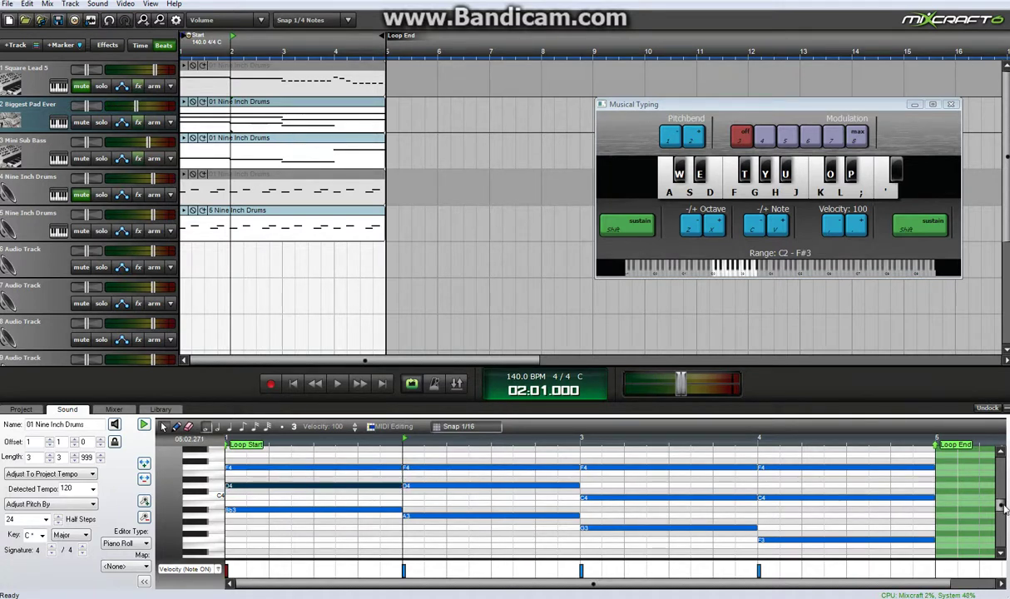
scroll(1002, 506, up, 2)
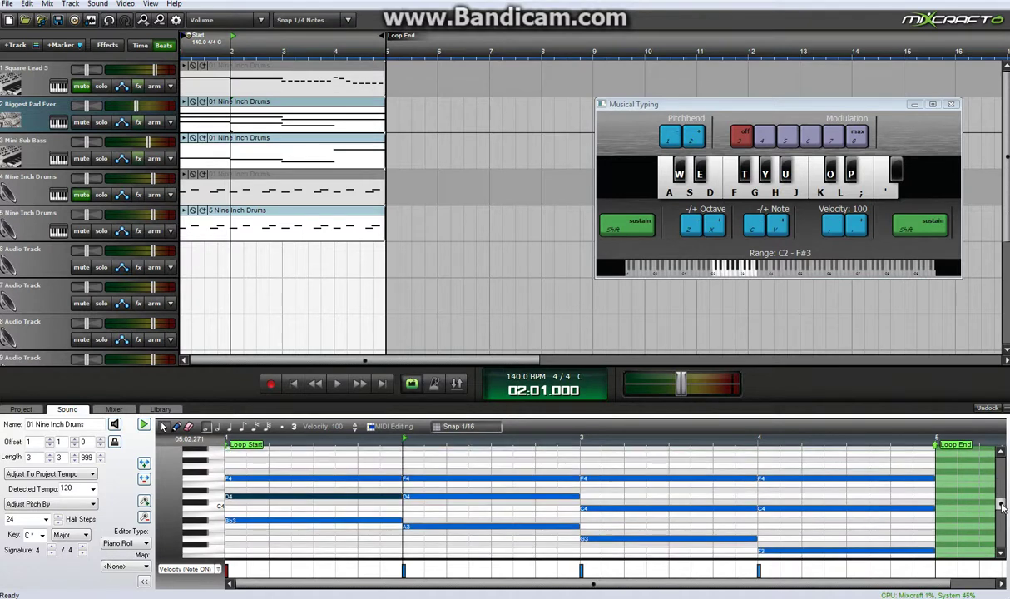
scroll(1001, 506, up, 1)
scroll(1002, 506, down, 3)
scroll(1001, 505, up, 3)
scroll(1002, 506, down, 3)
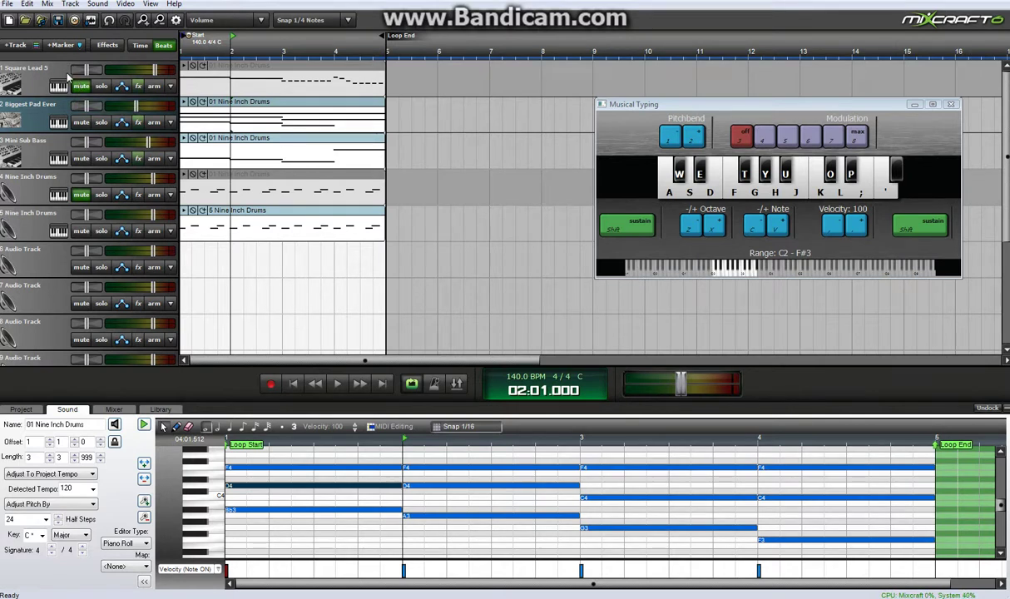
- Unmute the Square Lead 5 track and play it soloed
click(83, 87)
key(Home)
click(100, 88)
click(337, 384)
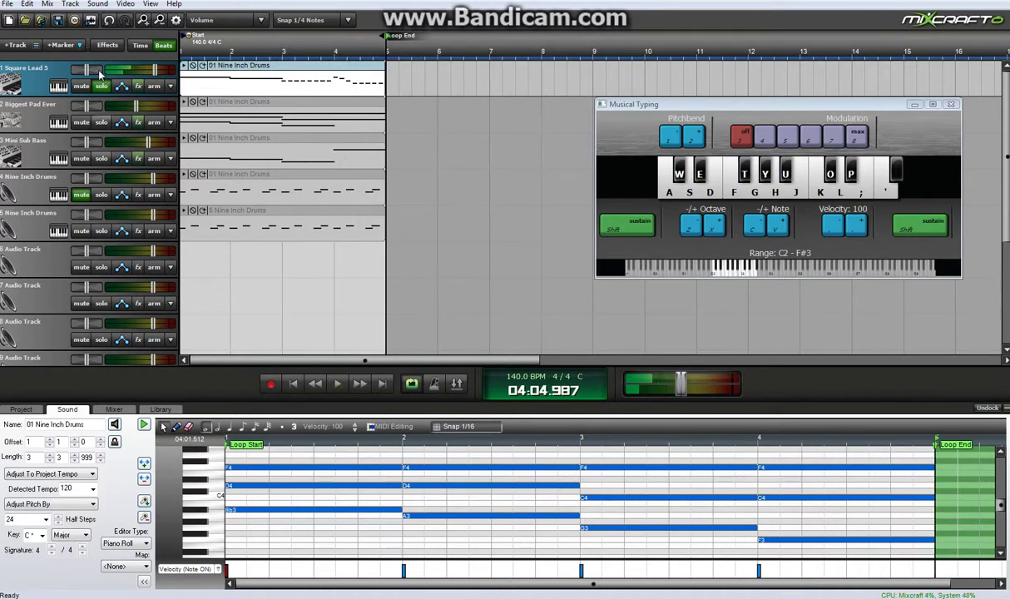
- Unsolo the lead and play the full arrangement from the start, then rewind
click(100, 86)
click(293, 384)
click(339, 384)
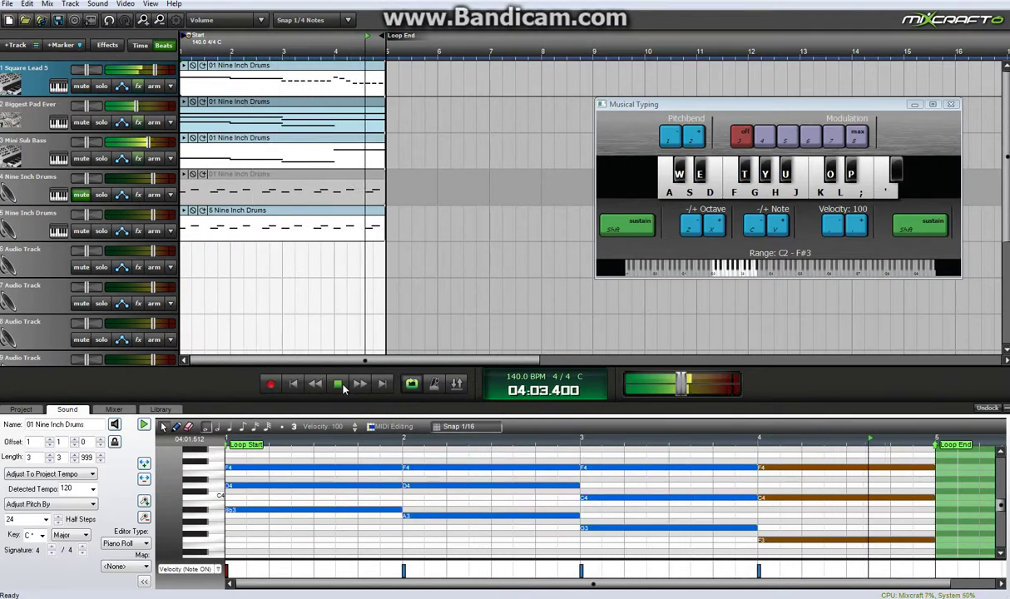
click(338, 385)
click(294, 384)
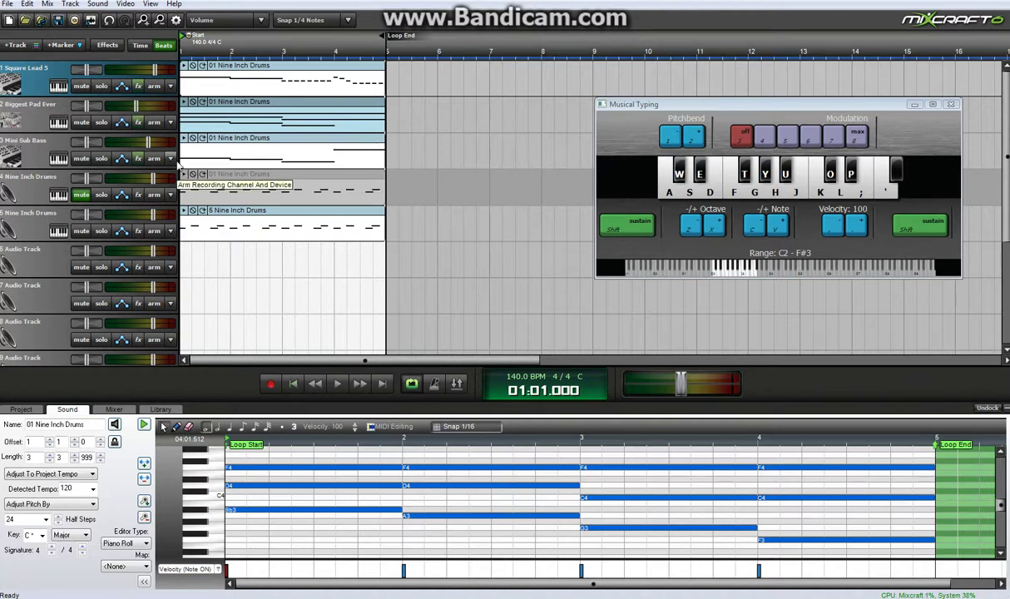
- Load the Square Lead 5 clip and scroll to its F4, E4, D4 and C4 notes
click(239, 65)
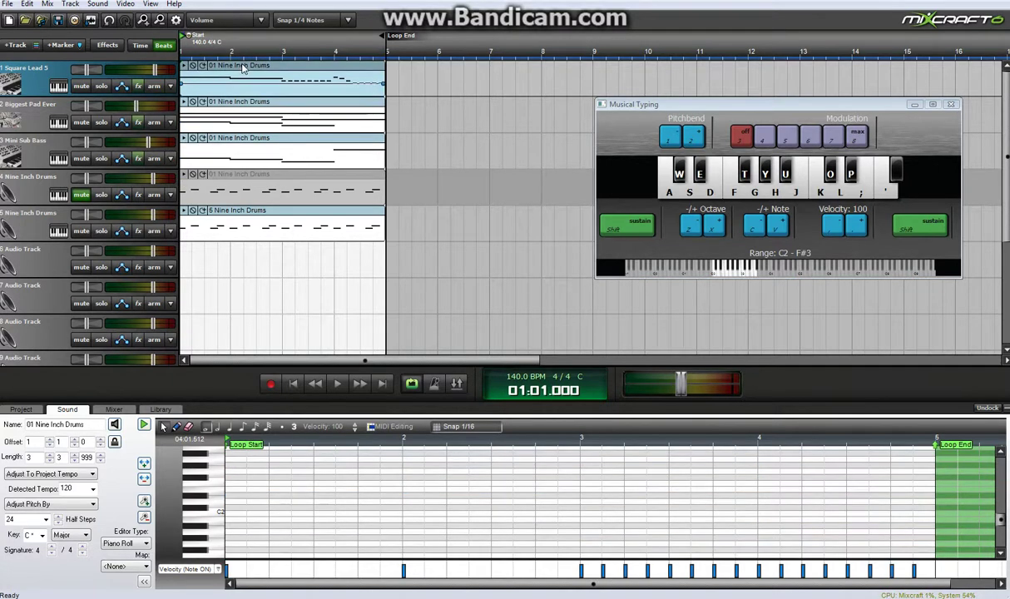
drag(1004, 526, 1003, 507)
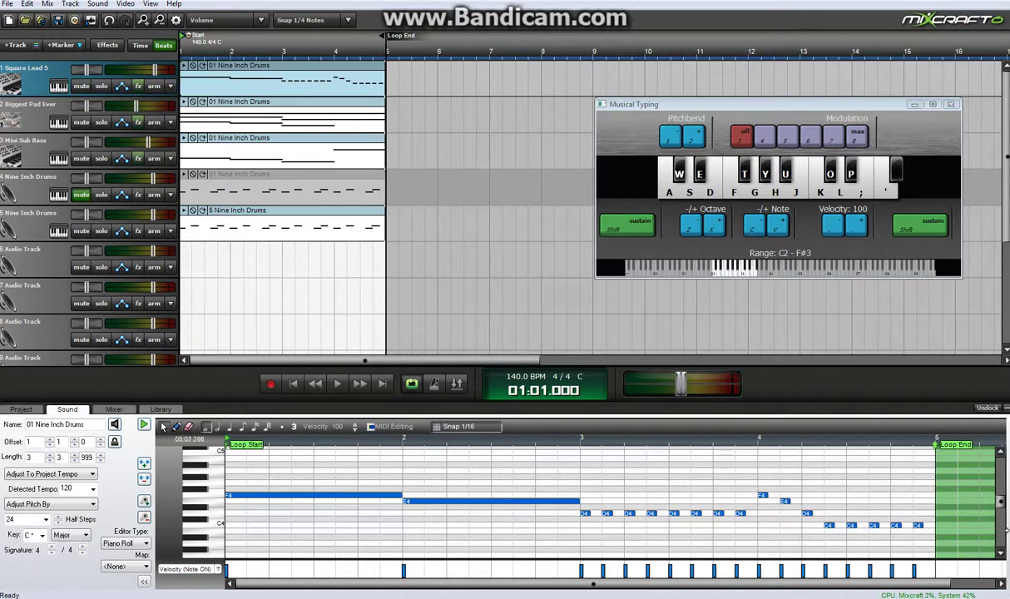
scroll(955, 481, down, 1)
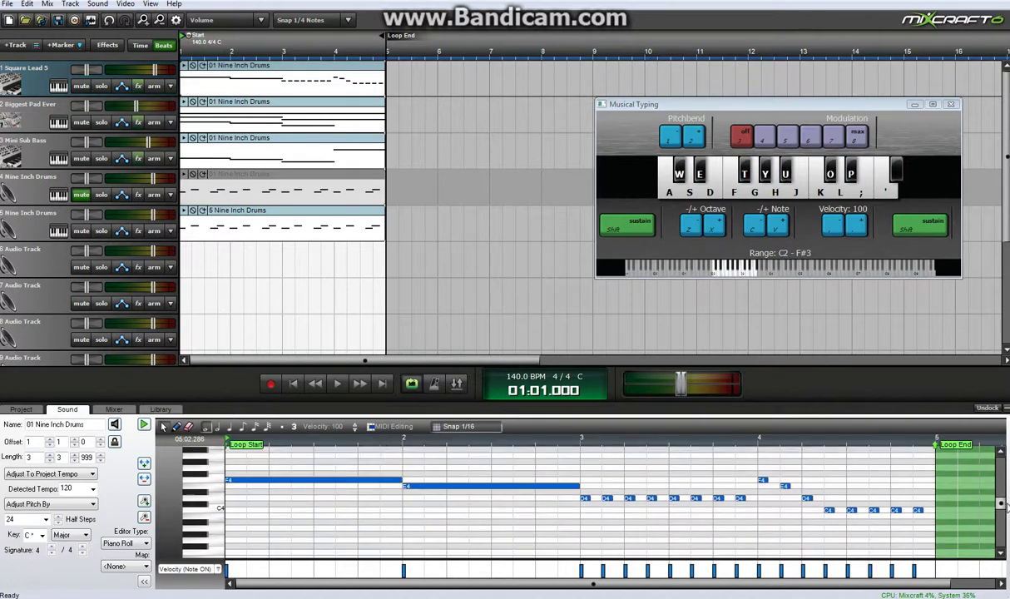
drag(1002, 505, 1002, 499)
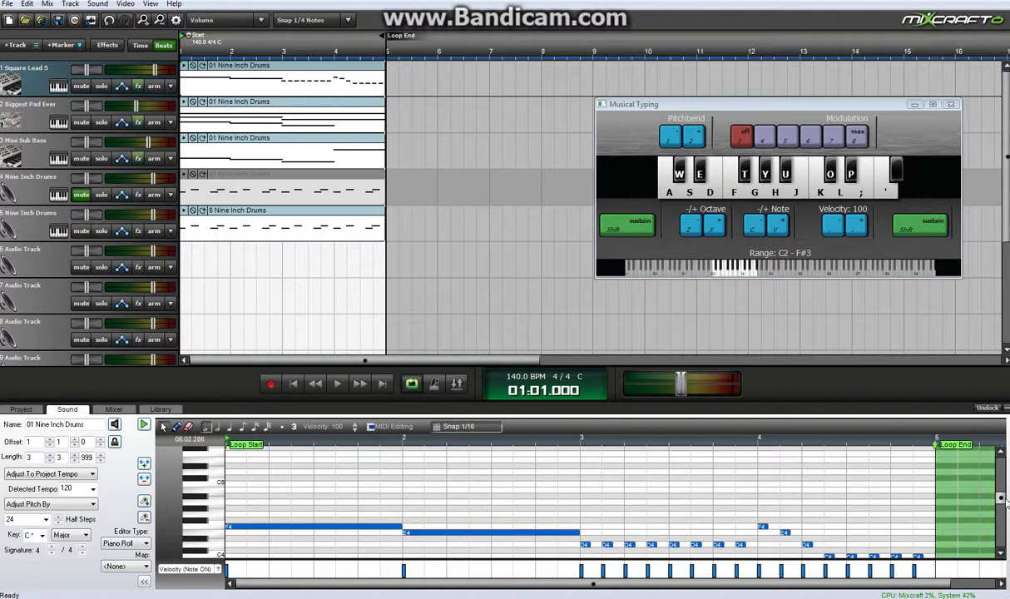
drag(1002, 499, 1005, 506)
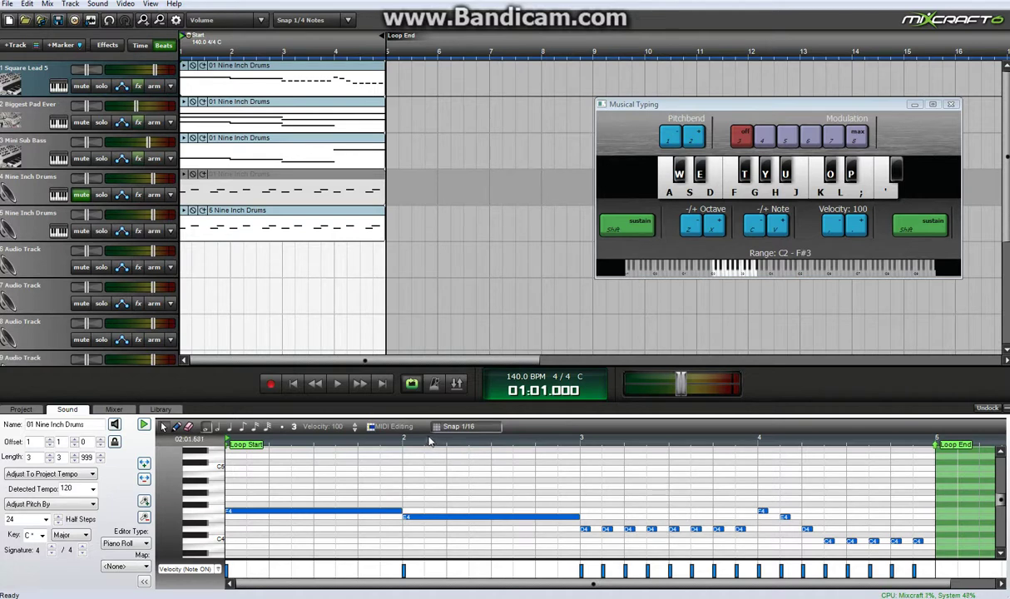
drag(1003, 499, 1003, 503)
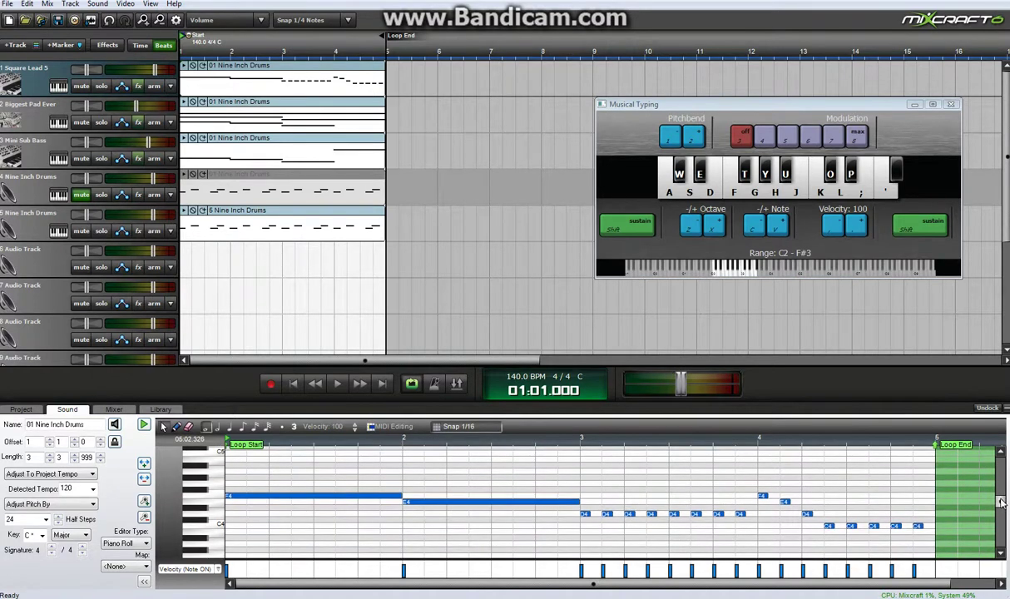
click(293, 384)
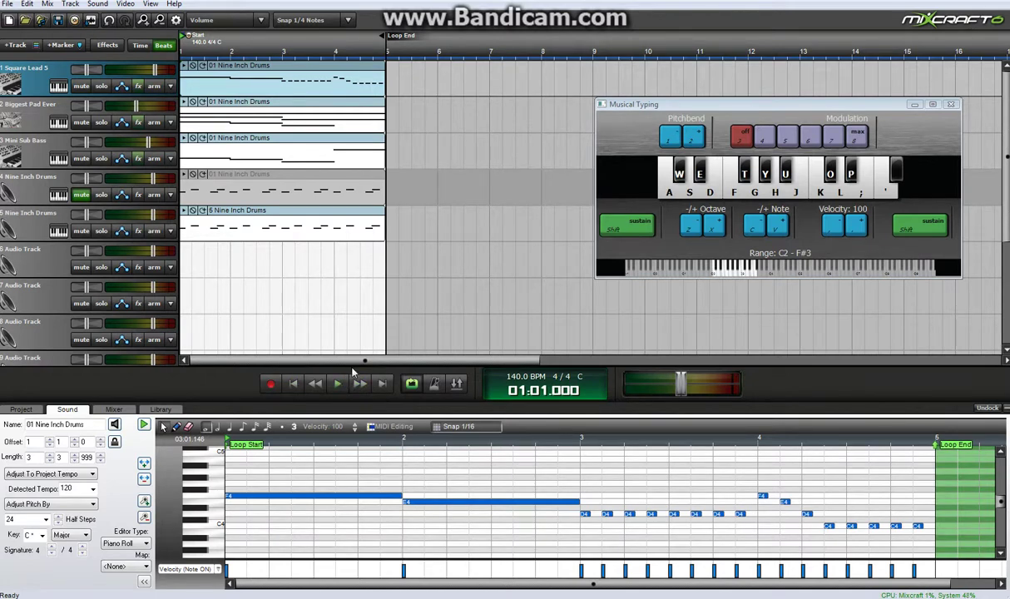
mouse_move(369, 366)
mouse_down()
mouse_move(413, 363)
mouse_move(368, 363)
mouse_up()
mouse_move(398, 363)
mouse_down()
mouse_move(422, 361)
mouse_move(402, 361)
mouse_up()
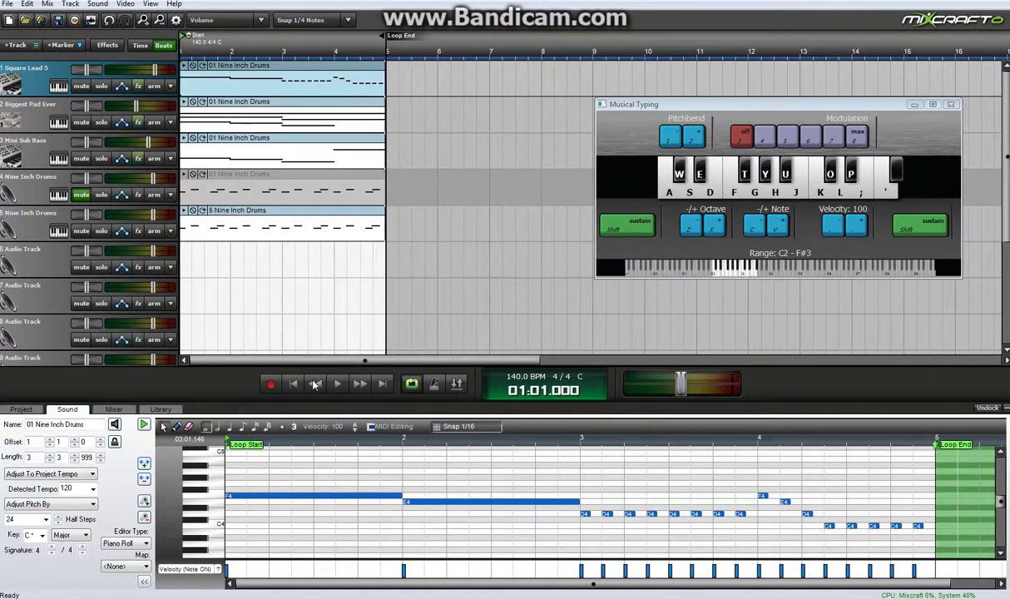